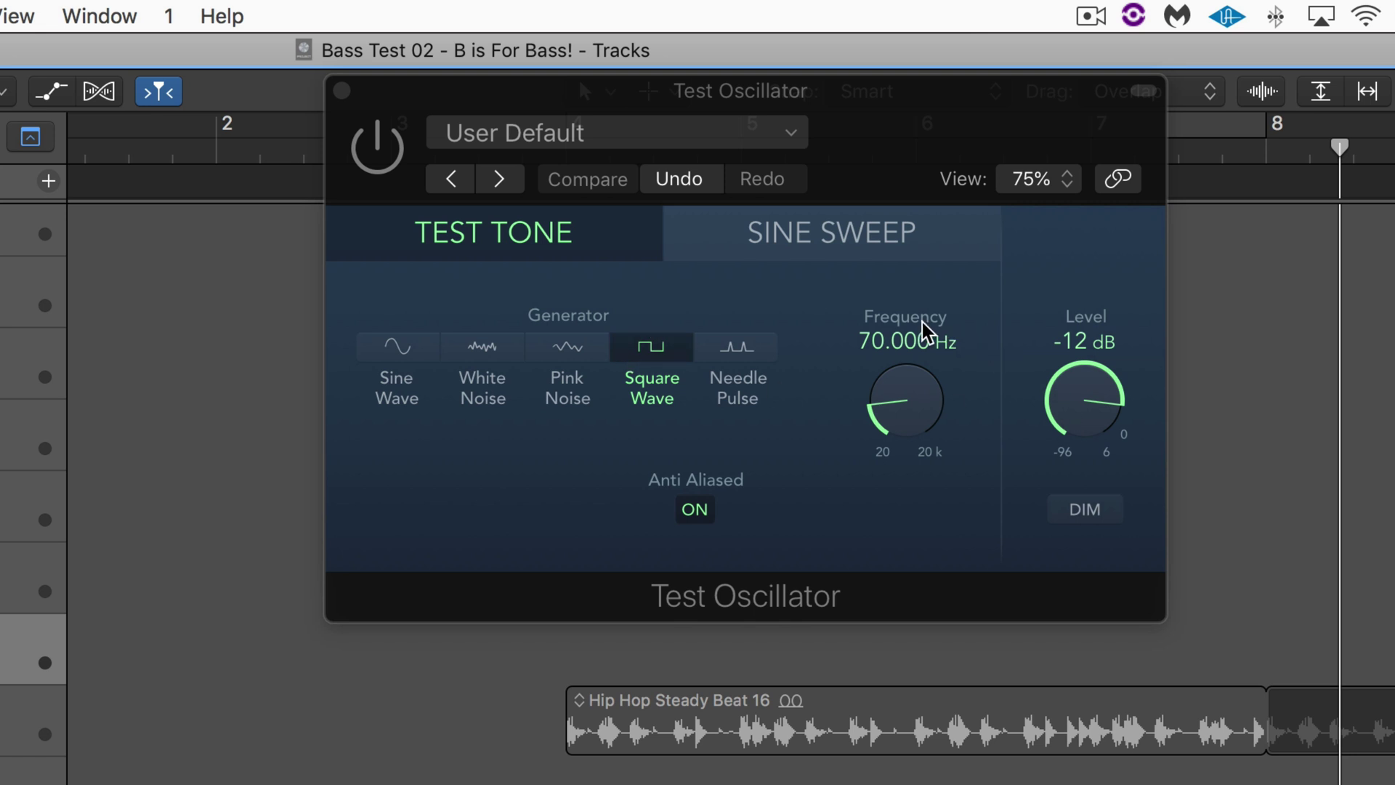
Step: Audition the Test Oscillator's sine wave, white noise, pink noise, needle pulse and square wave generators, ending with the oscillator bypassed
click(376, 147)
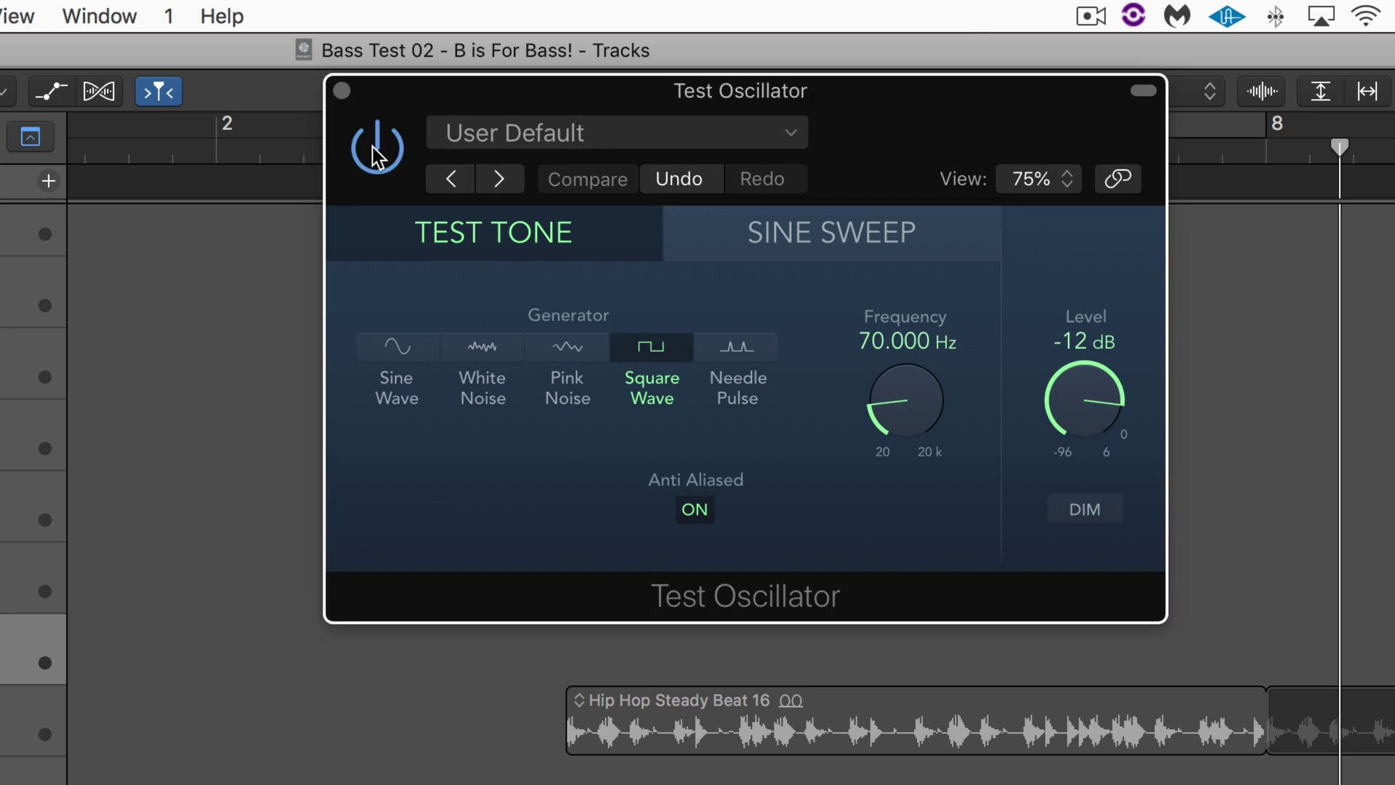
click(397, 356)
click(484, 353)
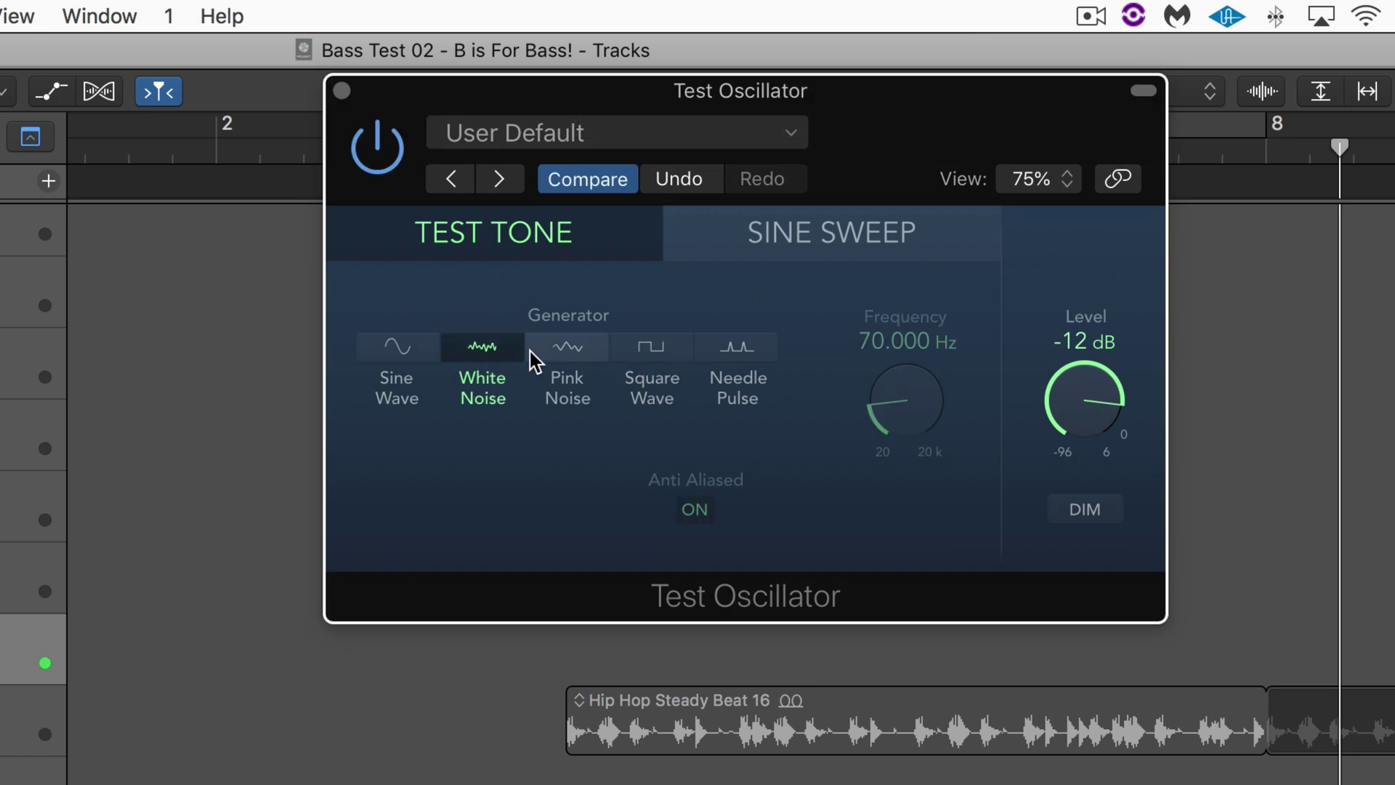
click(571, 353)
click(752, 356)
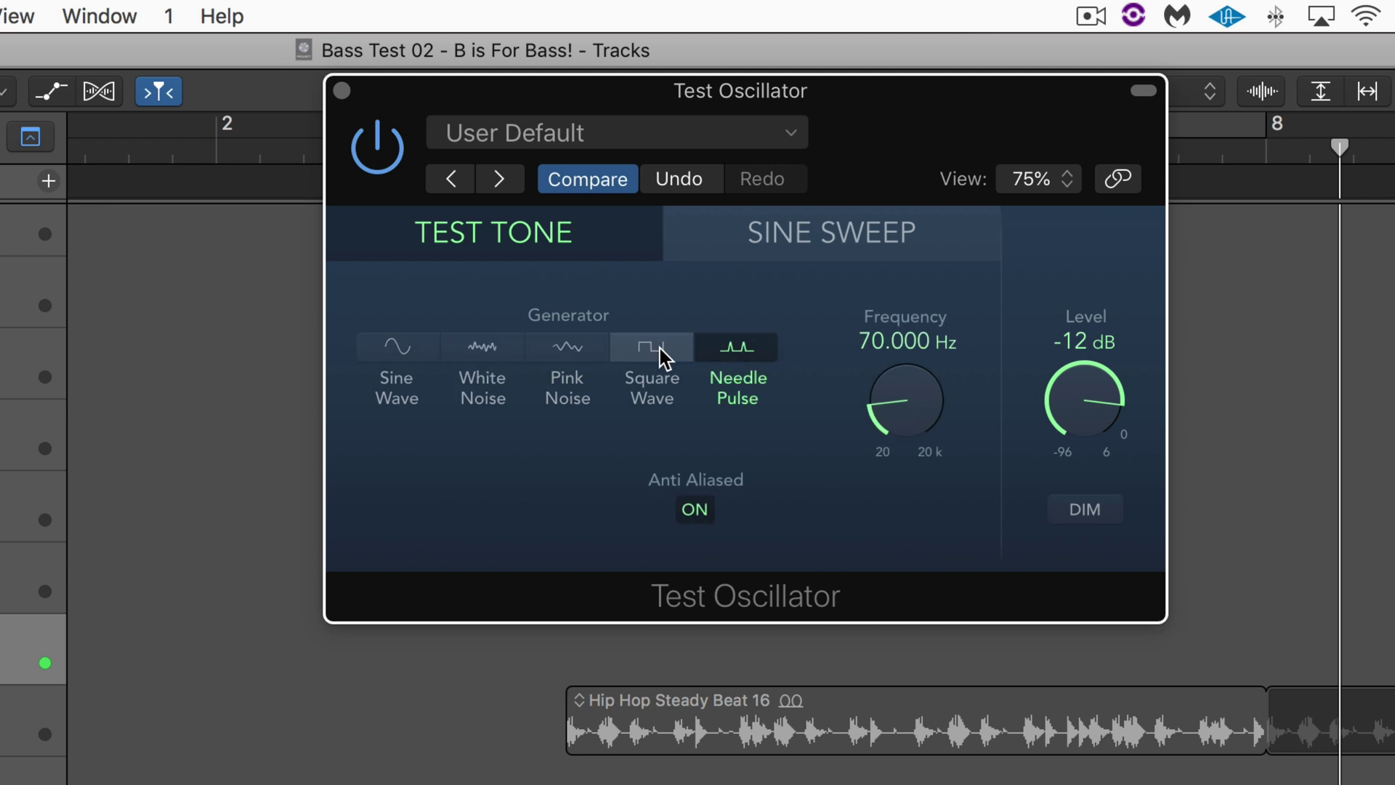
click(660, 353)
click(377, 147)
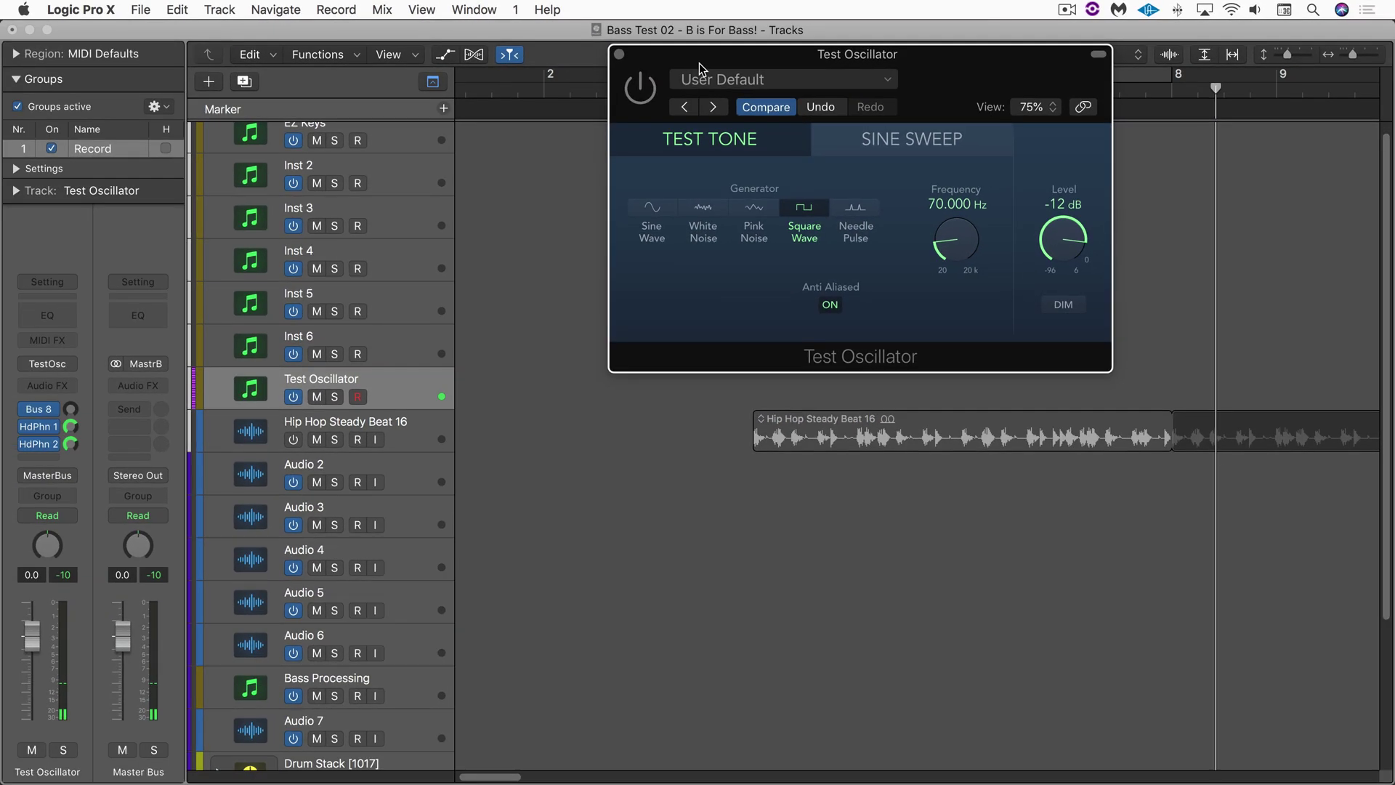
Step: Move the Test Oscillator plug-in window down so that the Test Oscillator track's lane is clear
drag(482, 186, 448, 479)
drag(684, 234, 661, 421)
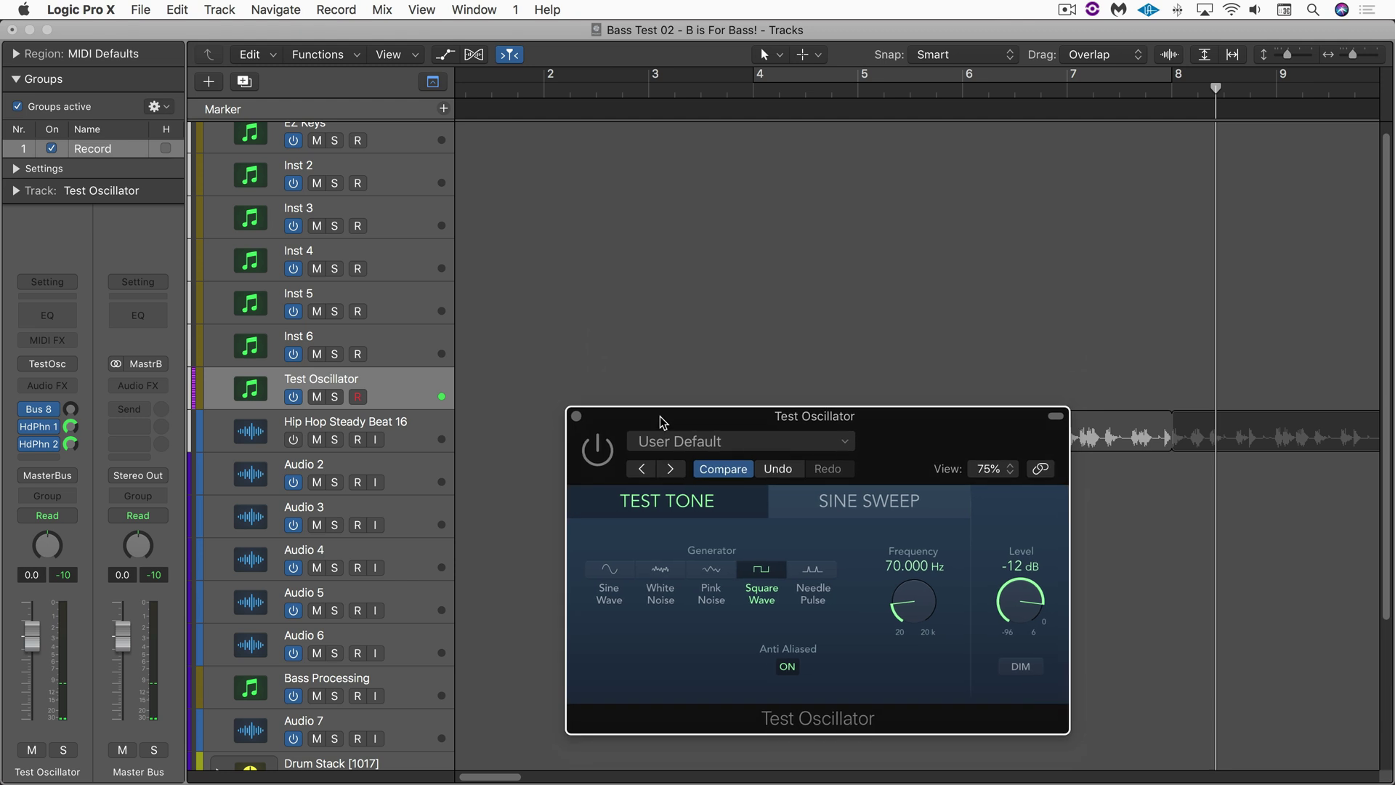
click(660, 386)
key(e)
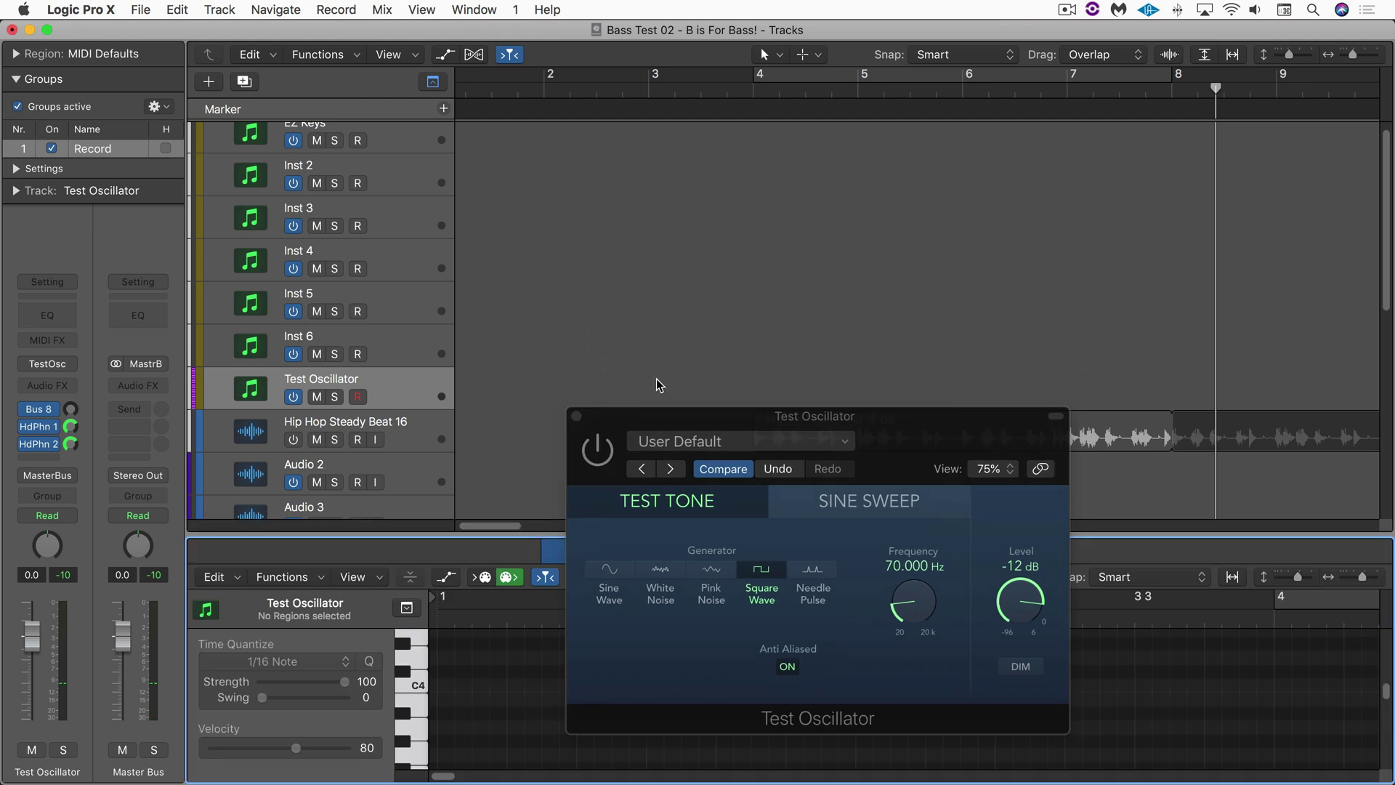
key(e)
Step: Draw an empty region at bar 3 on the Test Oscillator track with the Pencil tool and extend it to bar 7
key(t)
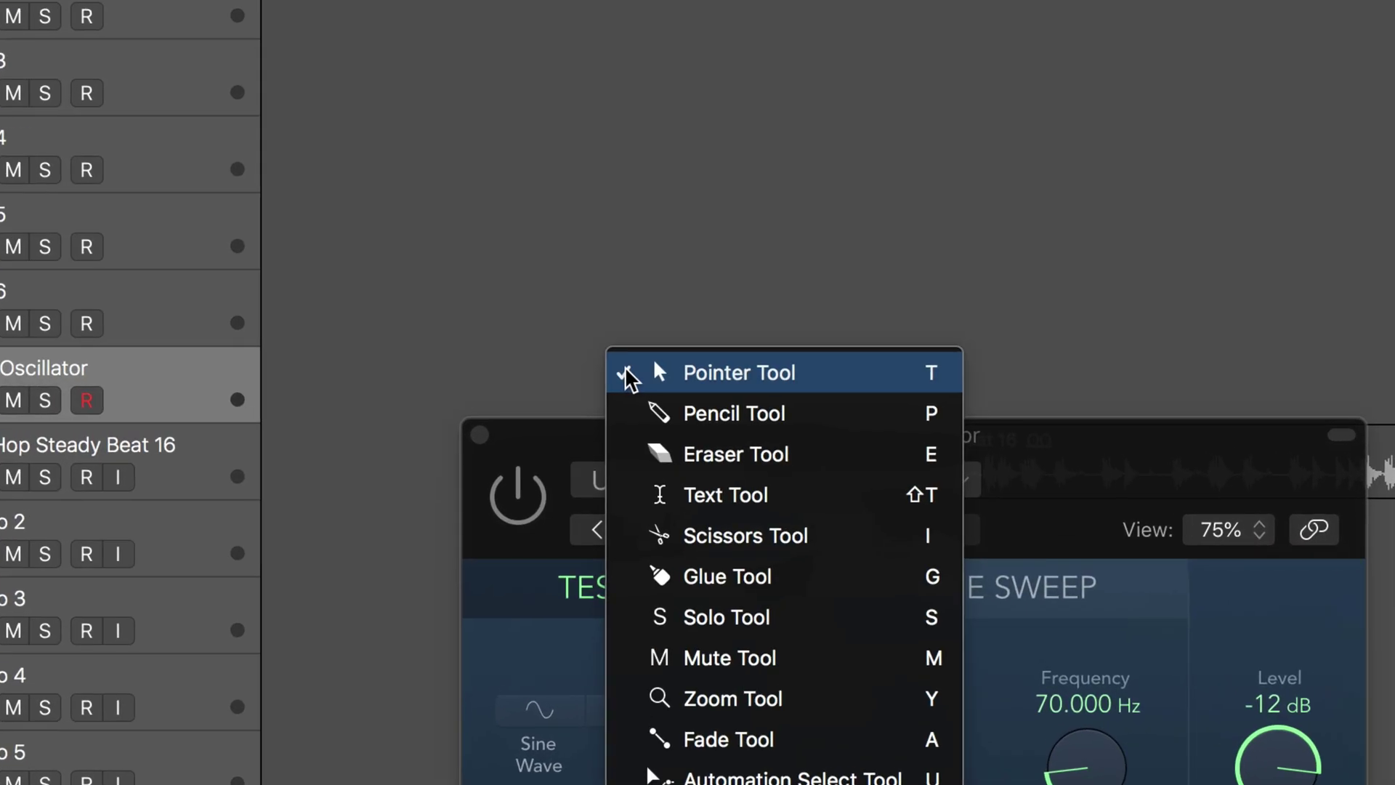
key(p)
click(633, 391)
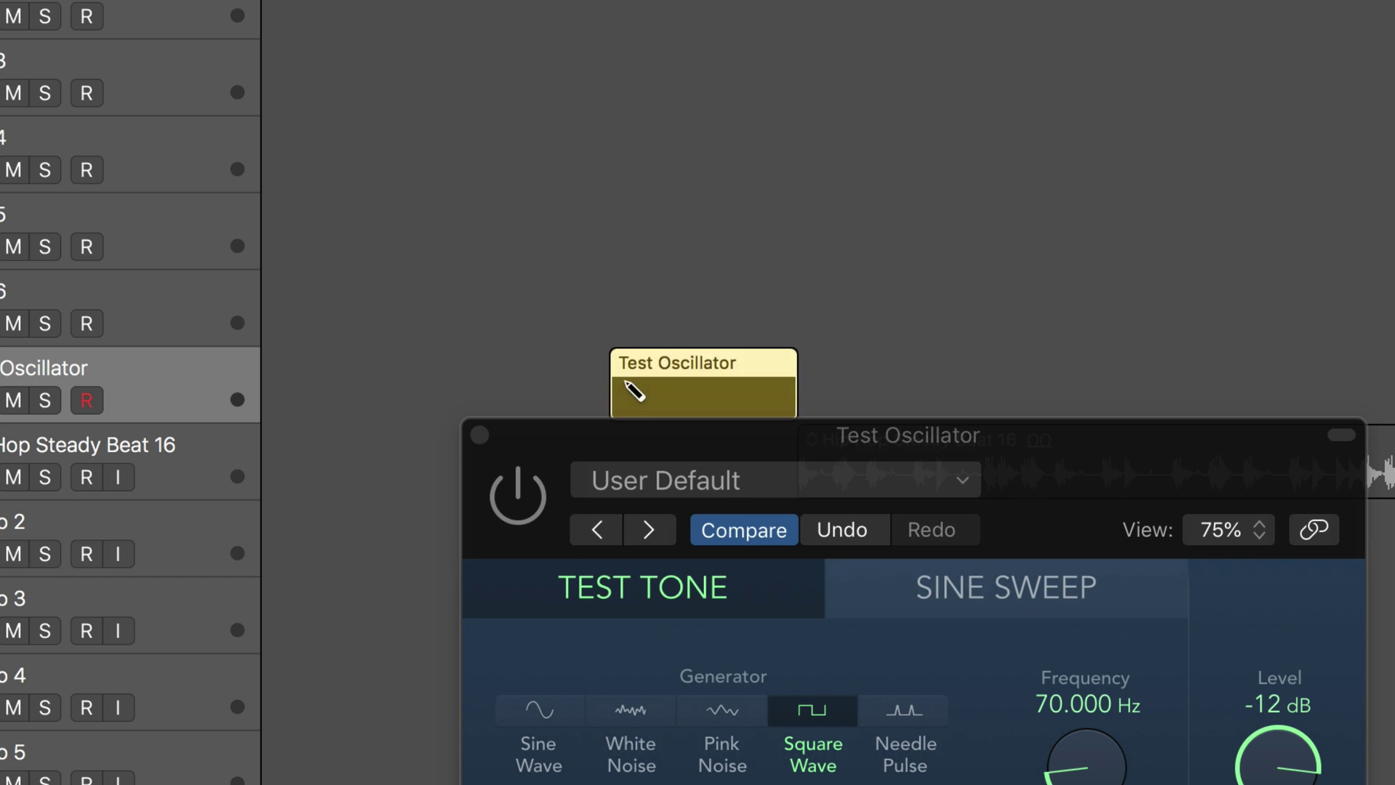
key(t)
key(t)
drag(798, 399, 1228, 401)
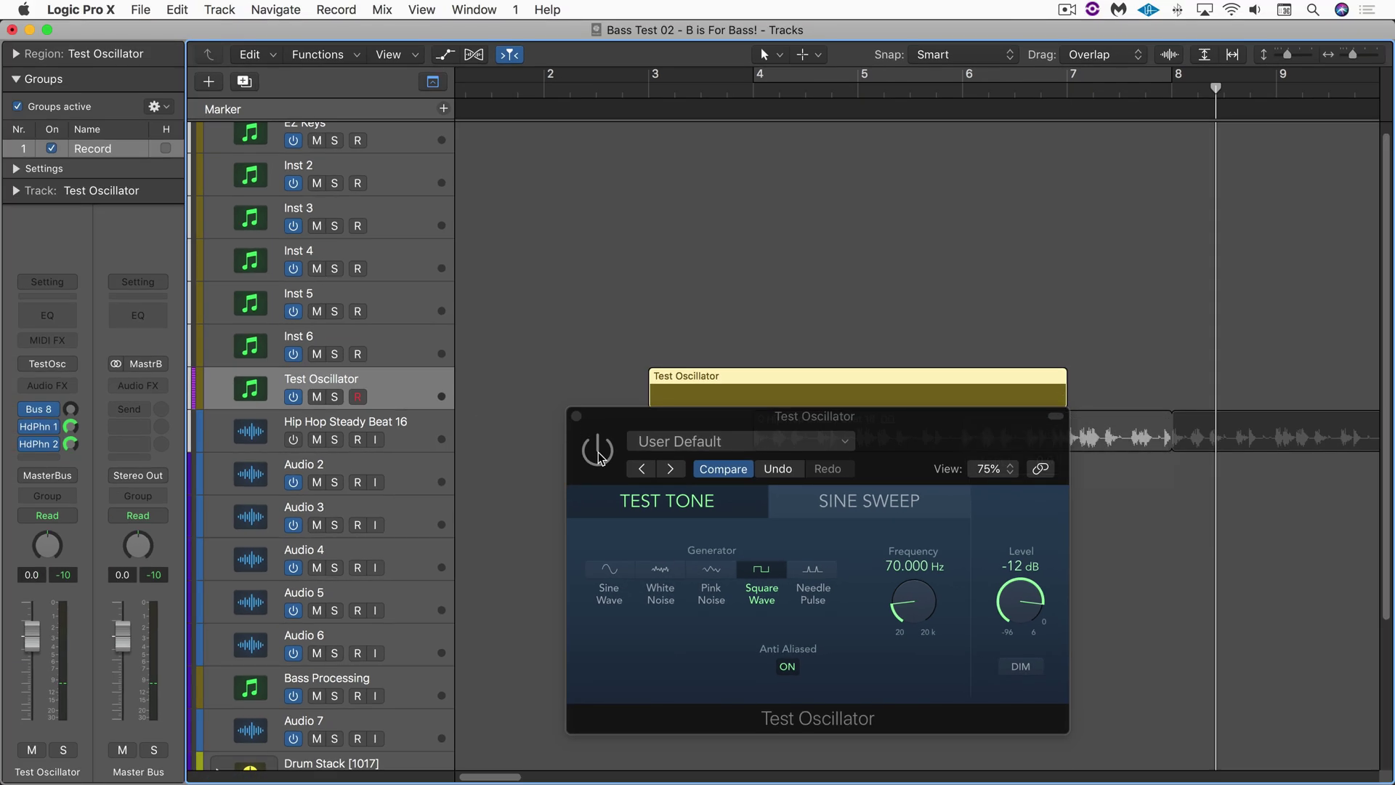
Step: Bounce the Test Oscillator region in place to a new track named "Bass Tone", deleting the source region
key(ctrl+b)
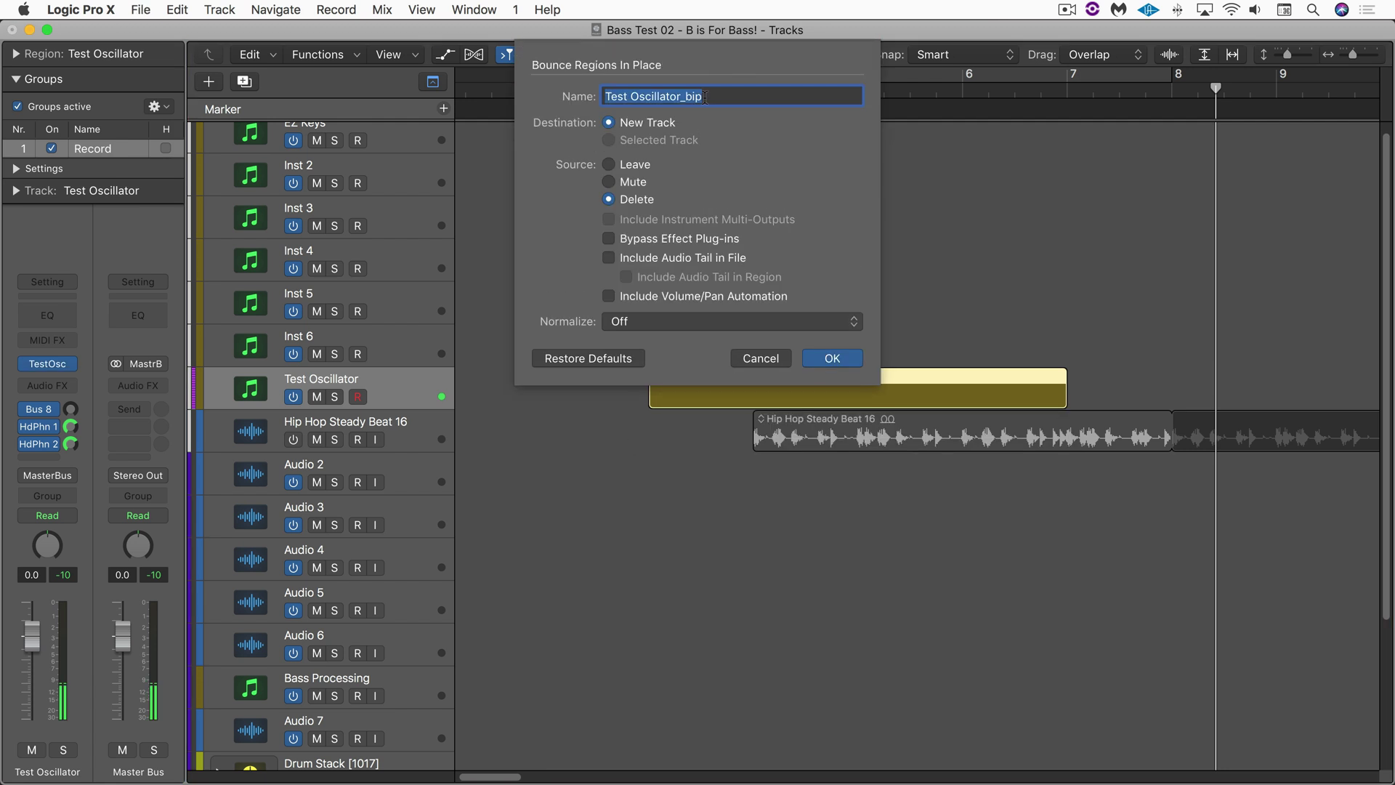
text(Bass Tone)
key(Return)
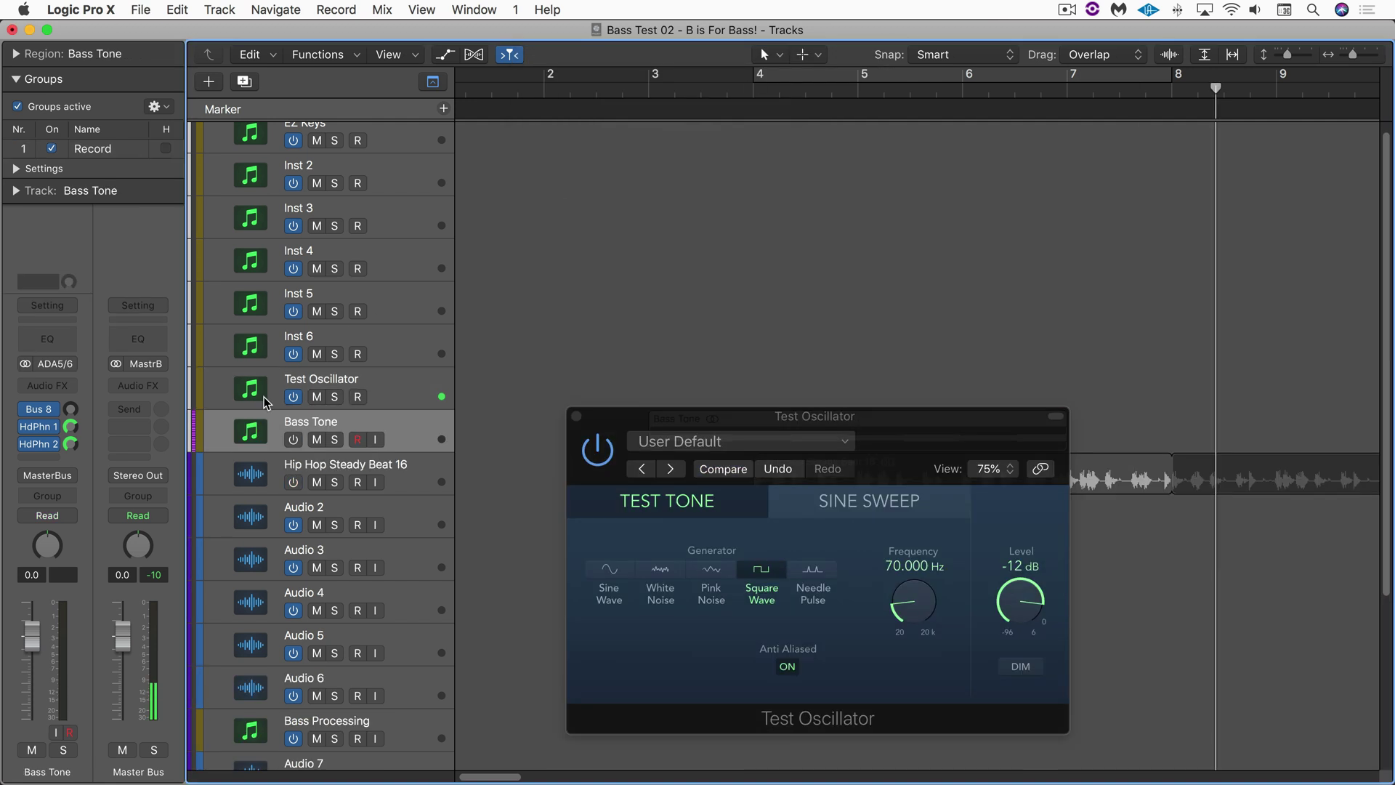
Step: Close the Test Oscillator plug-in window and switch on the Bass Tone track
click(400, 385)
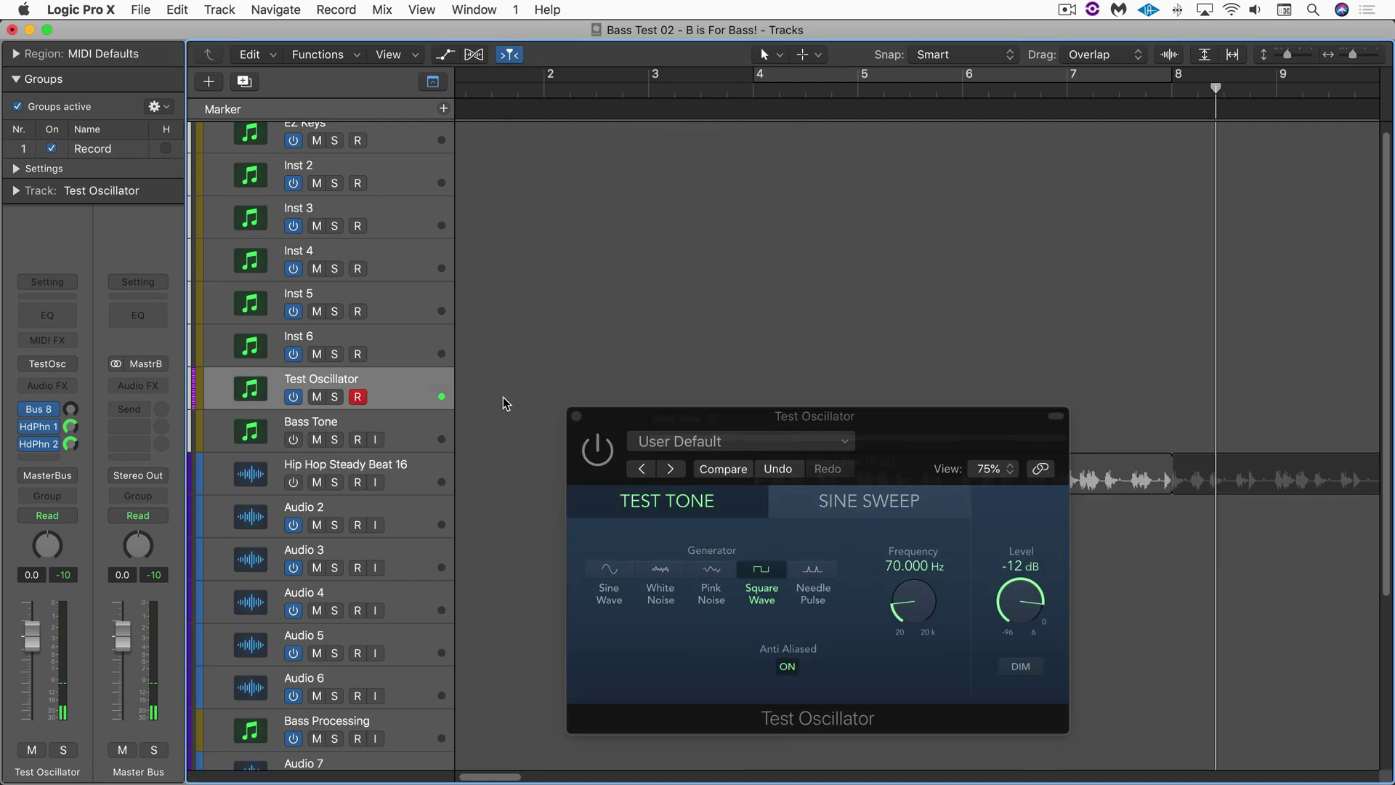
click(578, 417)
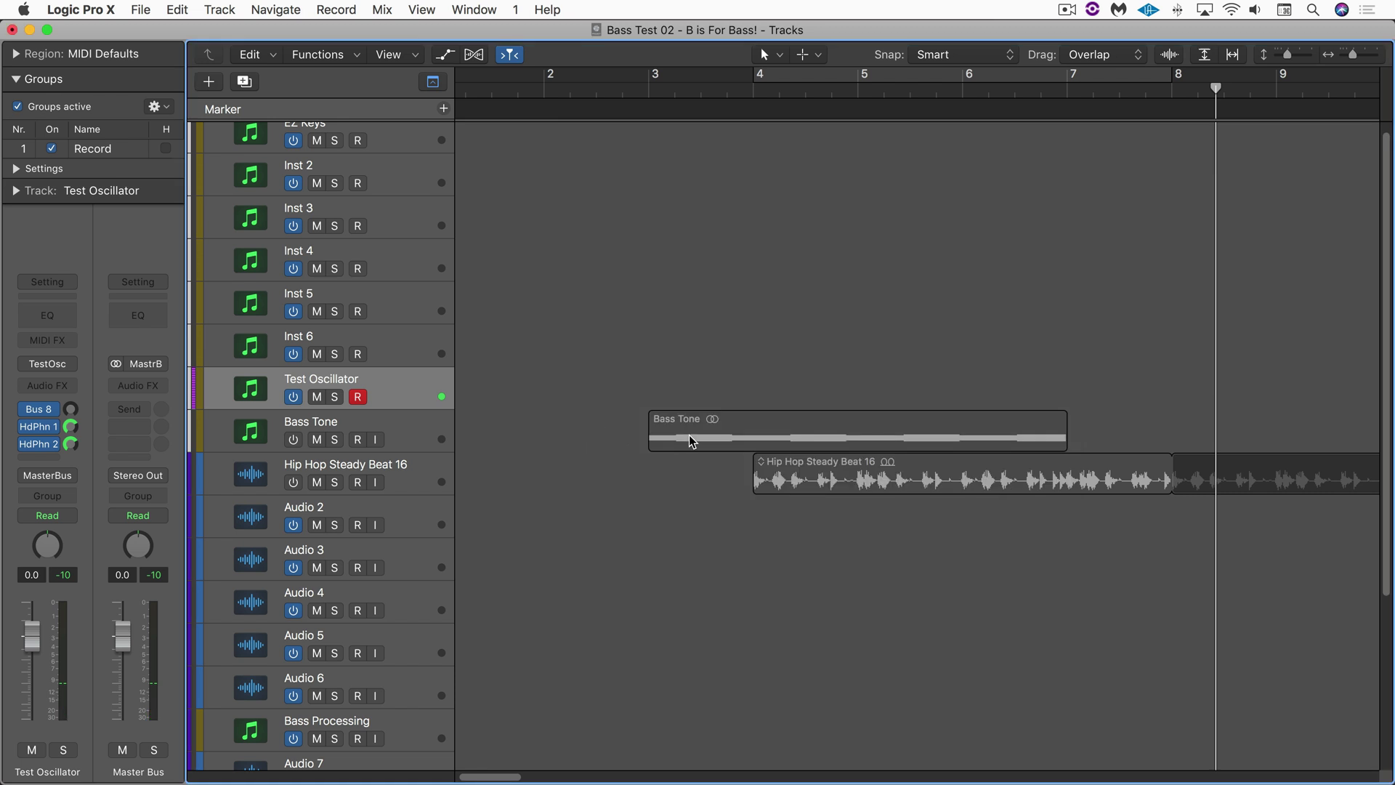
click(293, 441)
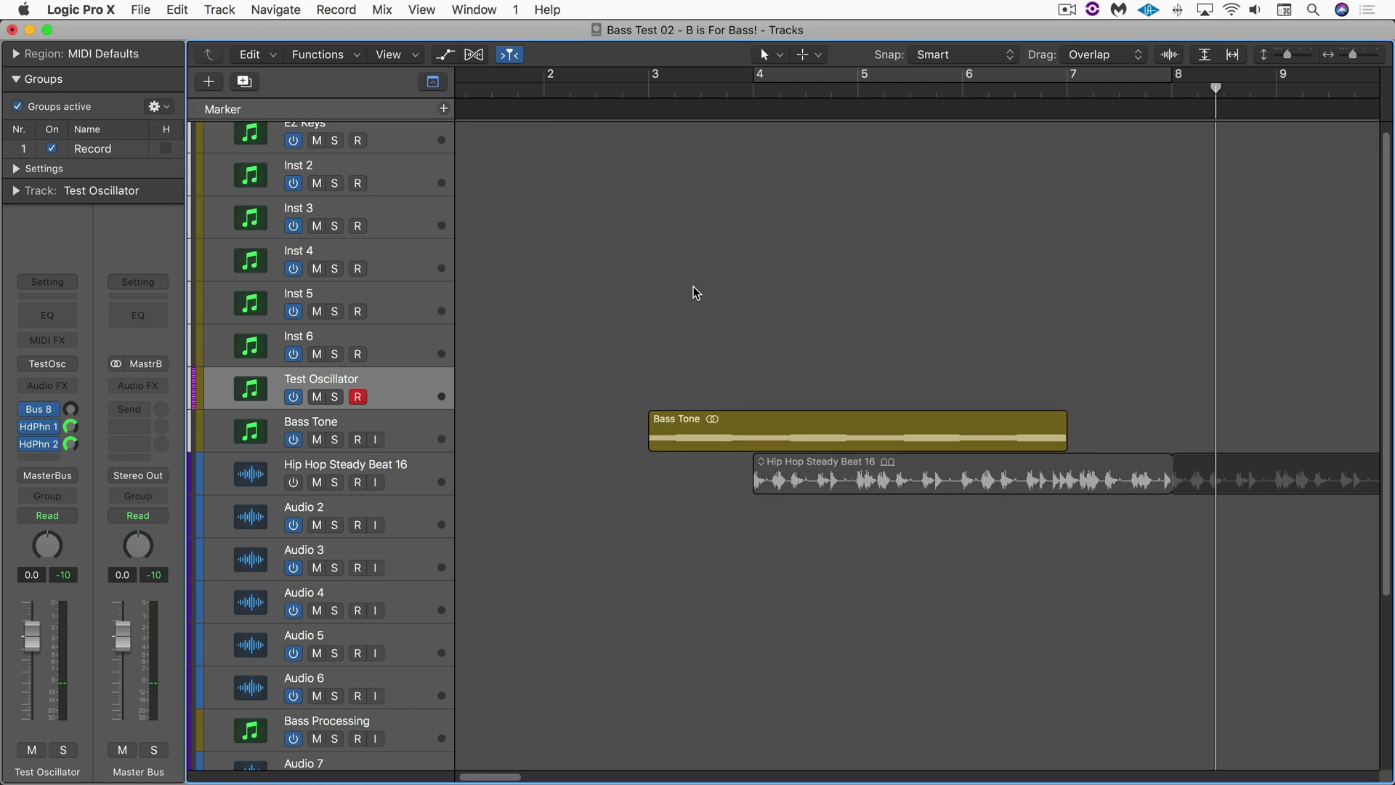
Step: Play the bounced Bass Tone audio from bar 3 and select its track
click(648, 89)
key(space)
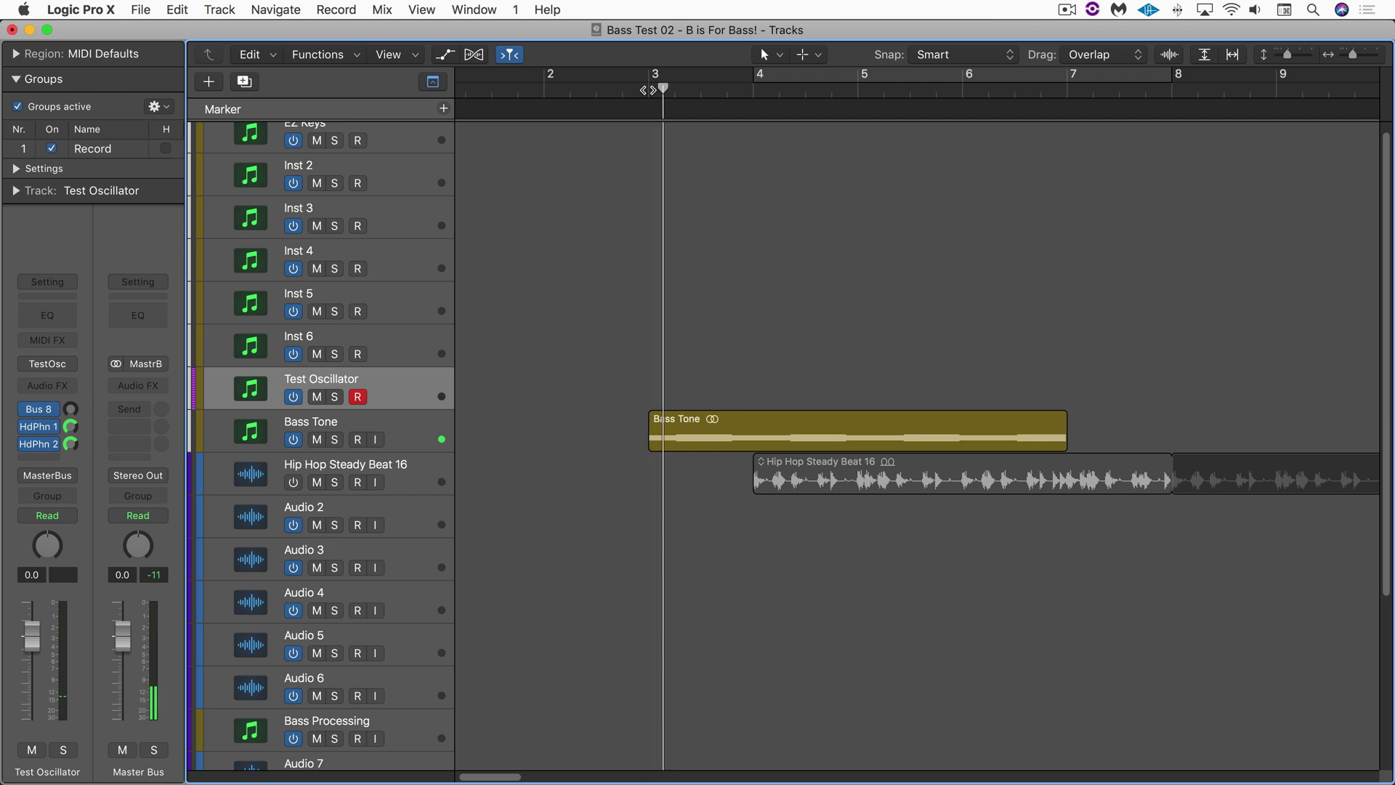
click(404, 429)
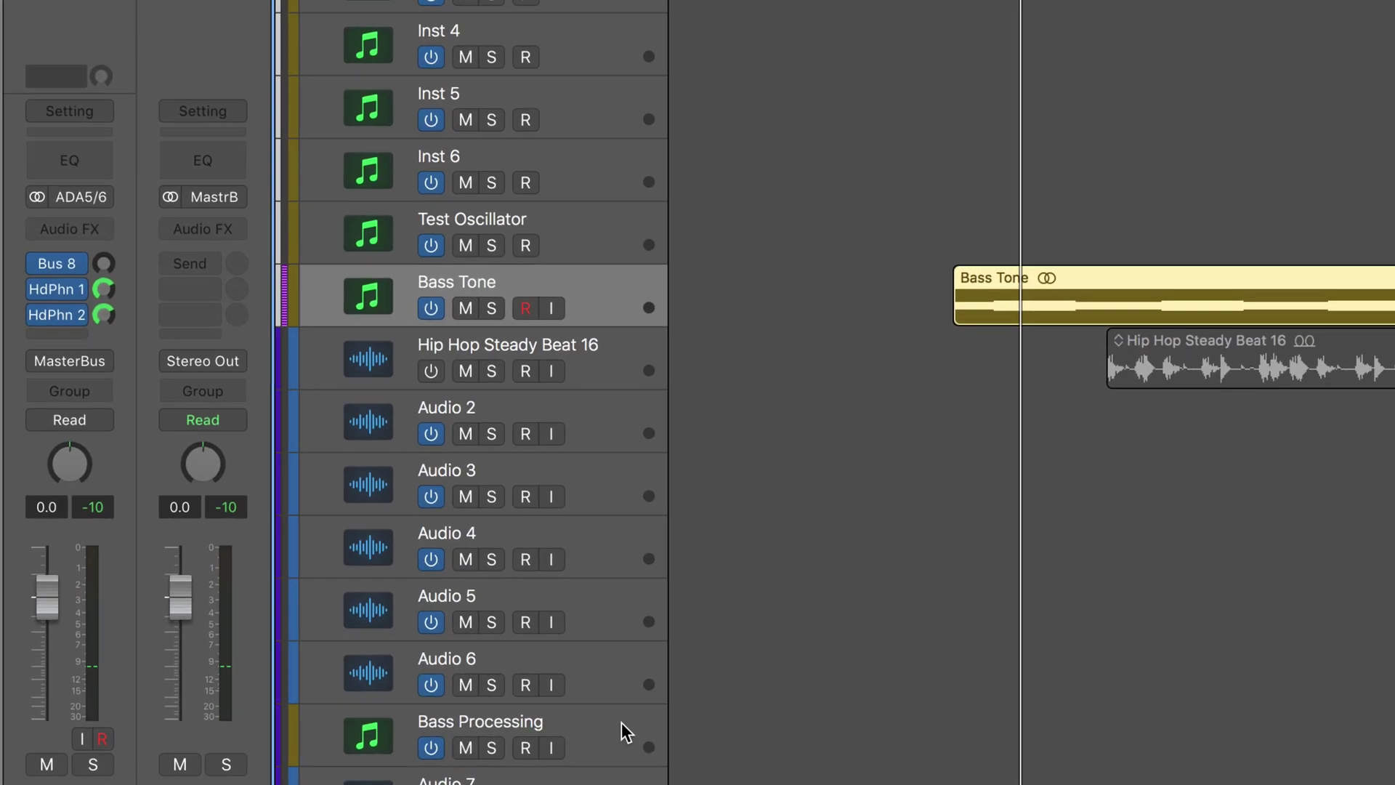
Step: Move the Bass Processing track directly below Hip Hop Steady Beat 16 and move the Bass Tone region onto it
drag(422, 733, 416, 613)
drag(617, 562, 562, 404)
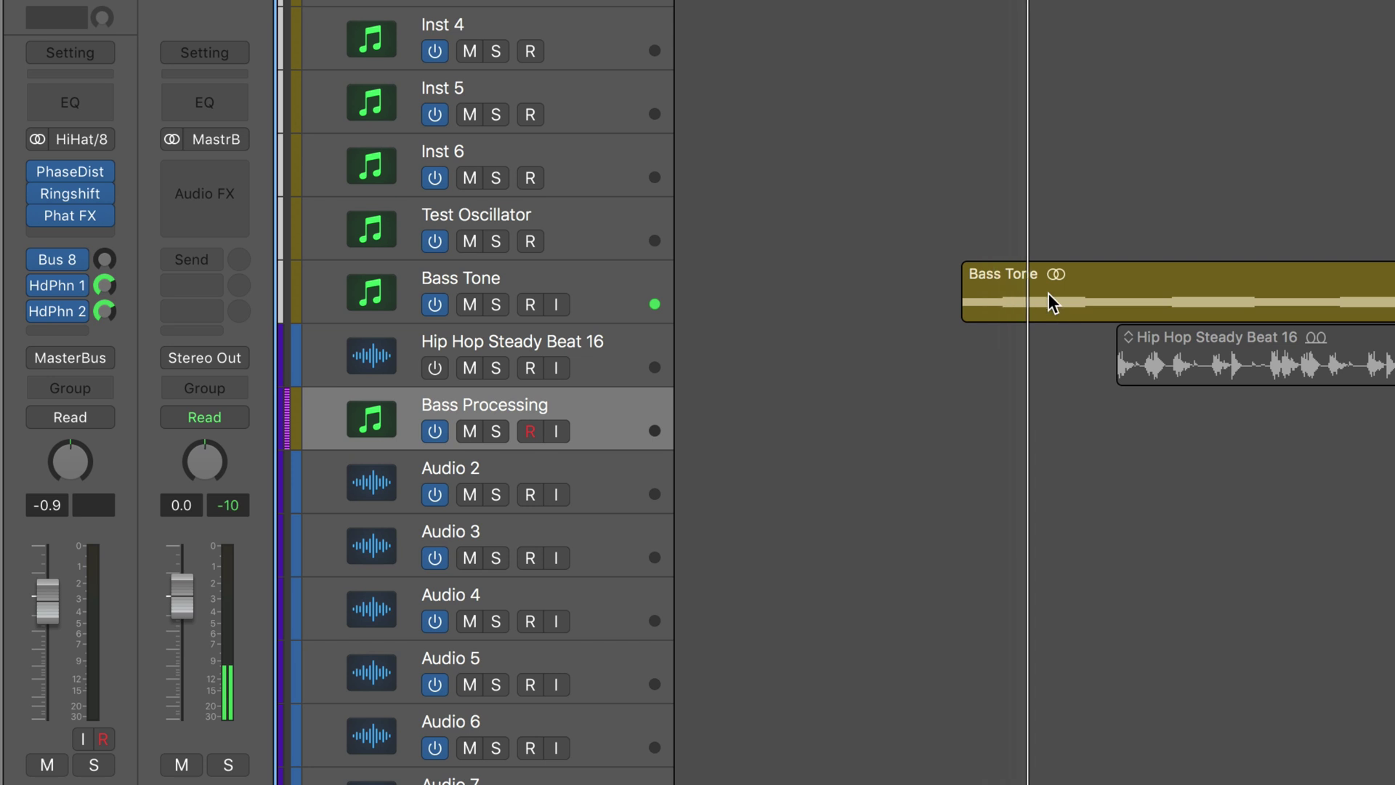
drag(1048, 288, 1048, 443)
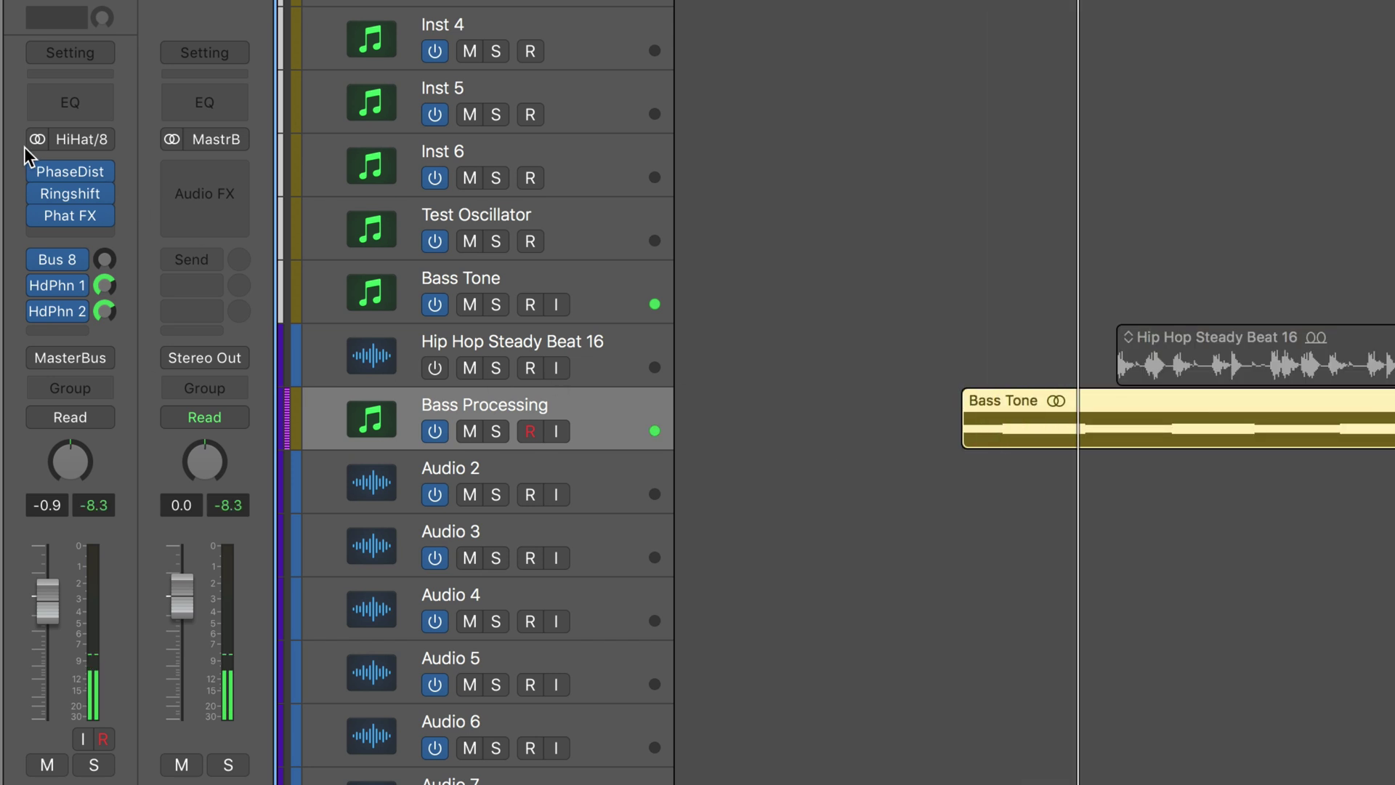
Step: Open the Phase Distortion plug-in on the Bass Processing track and bypass the Ringshift and Phat FX inserts
mouse_move(74, 173)
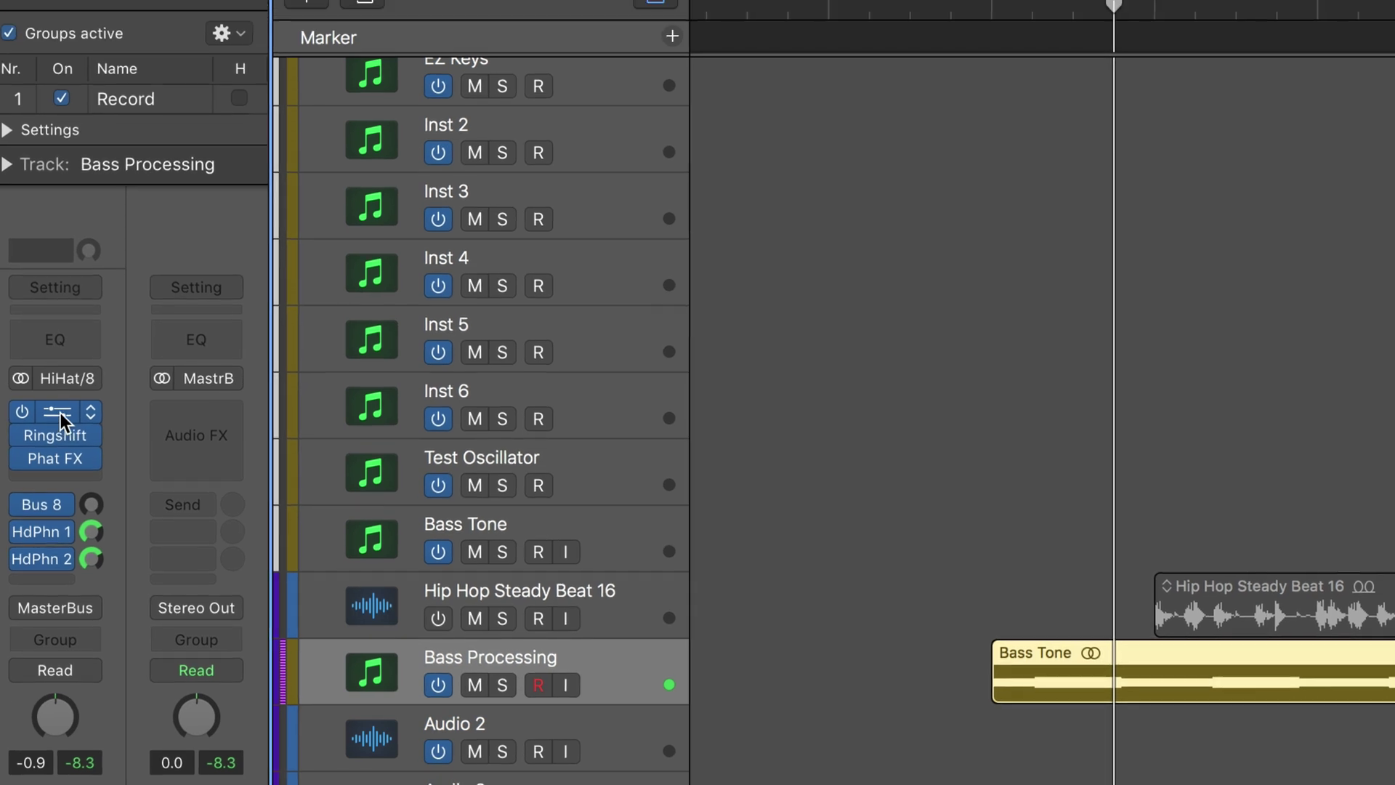
click(58, 414)
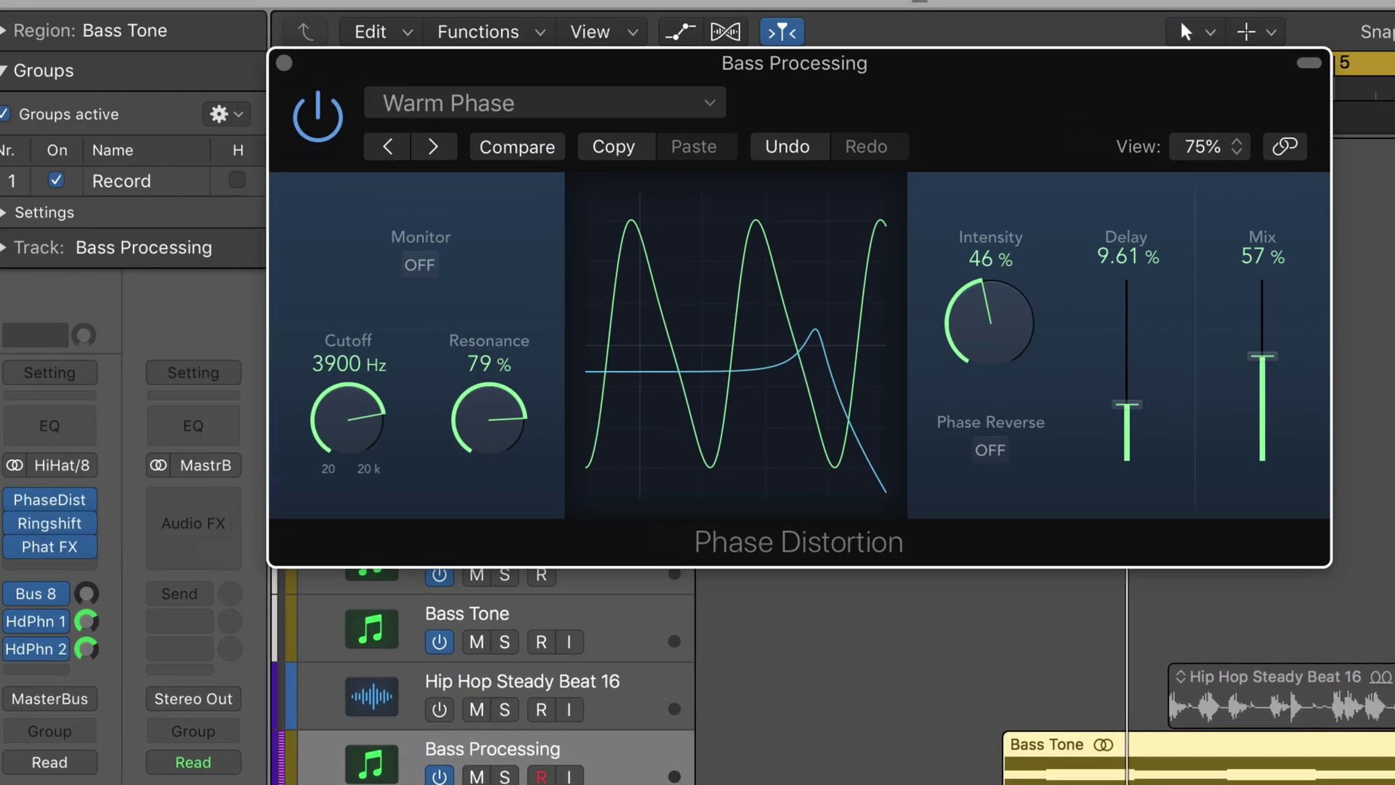
mouse_move(29, 525)
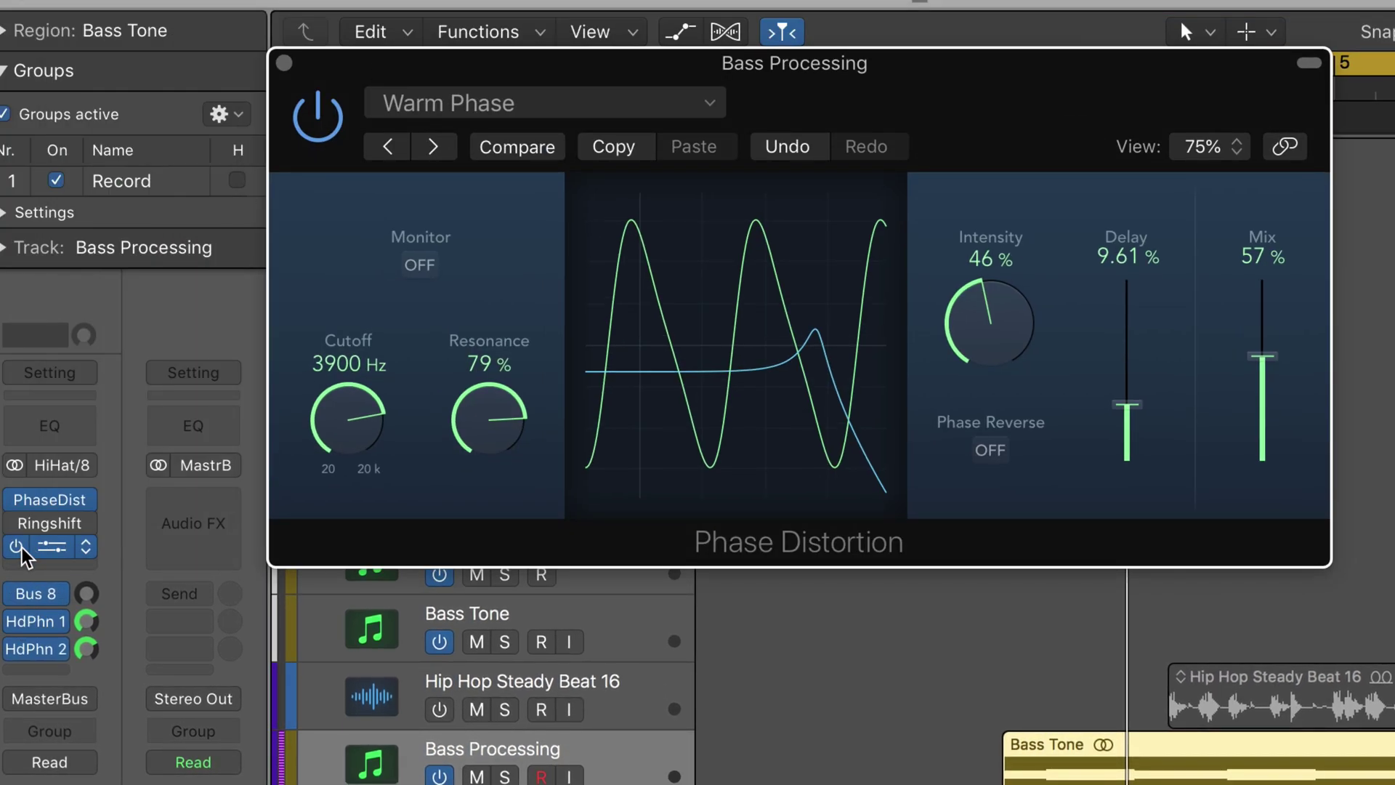
Step: Compare the bass tone with Phase Distortion bypassed and active, leave it switched on and close its window
click(331, 118)
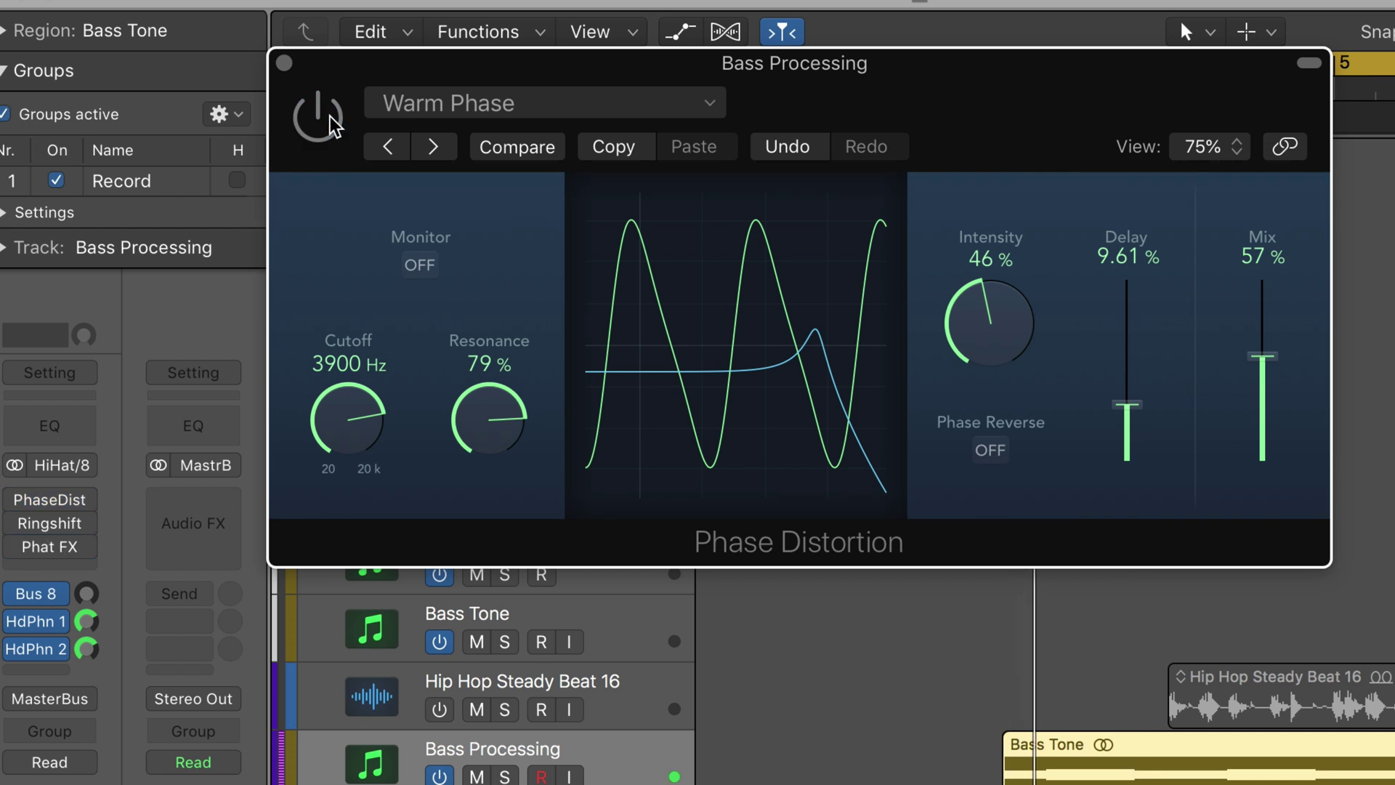
click(331, 120)
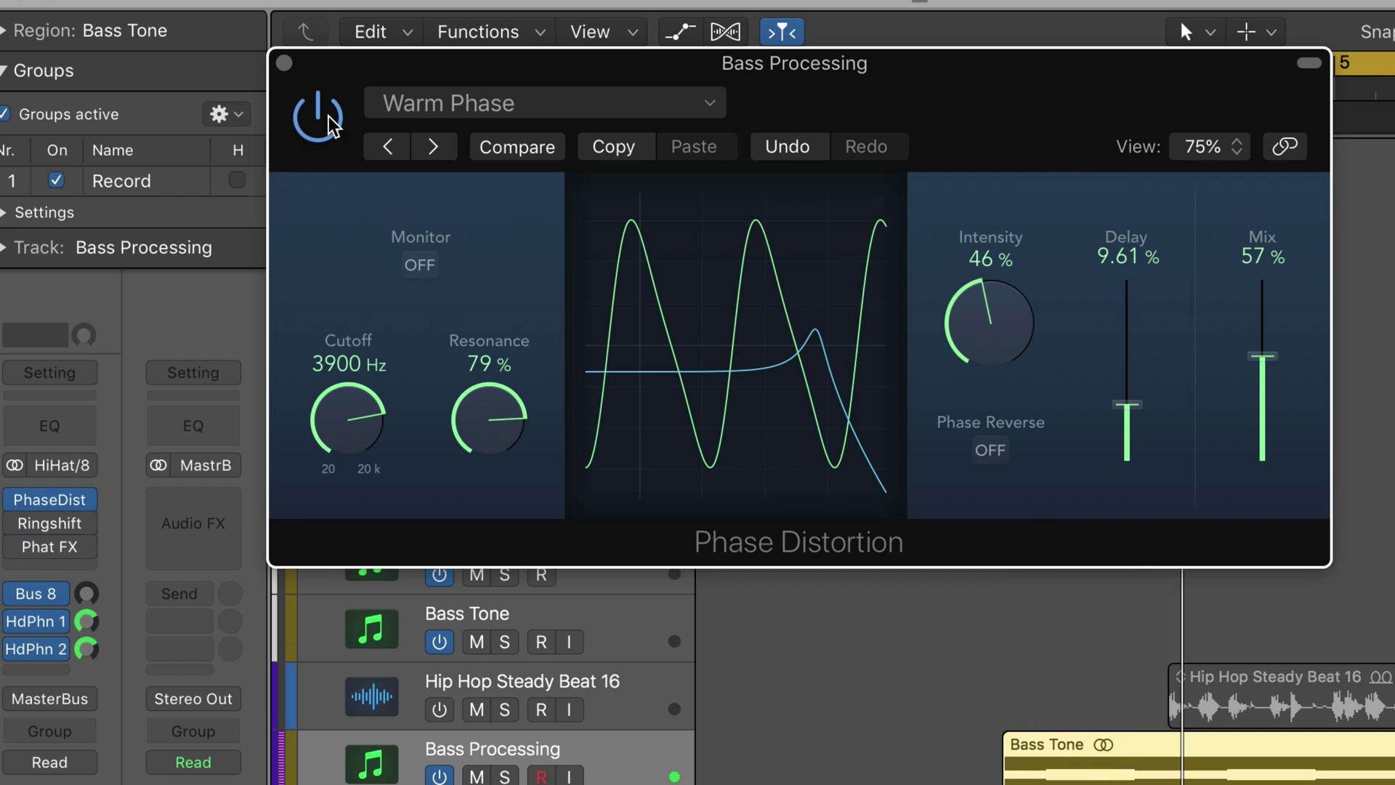
click(331, 122)
click(331, 121)
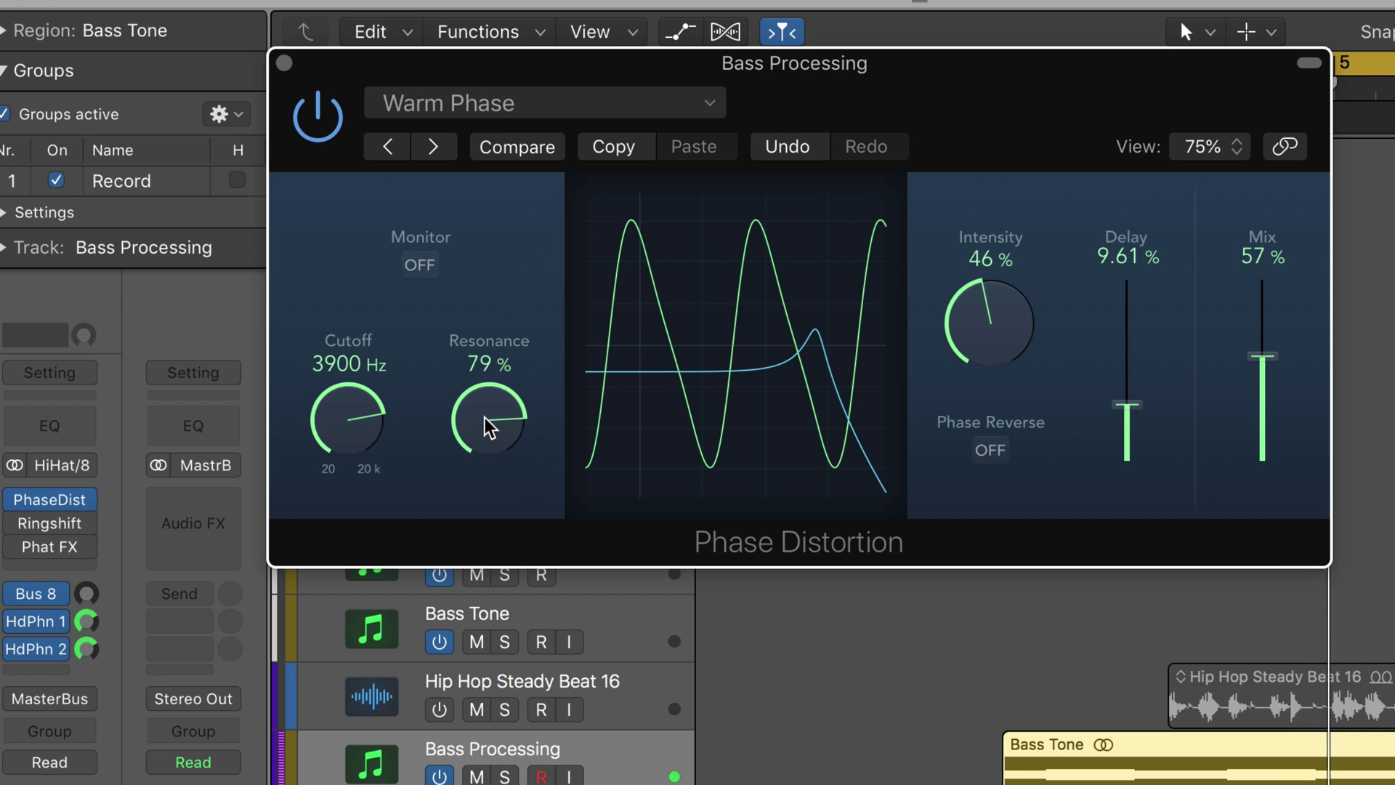
drag(490, 420, 392, 265)
click(285, 63)
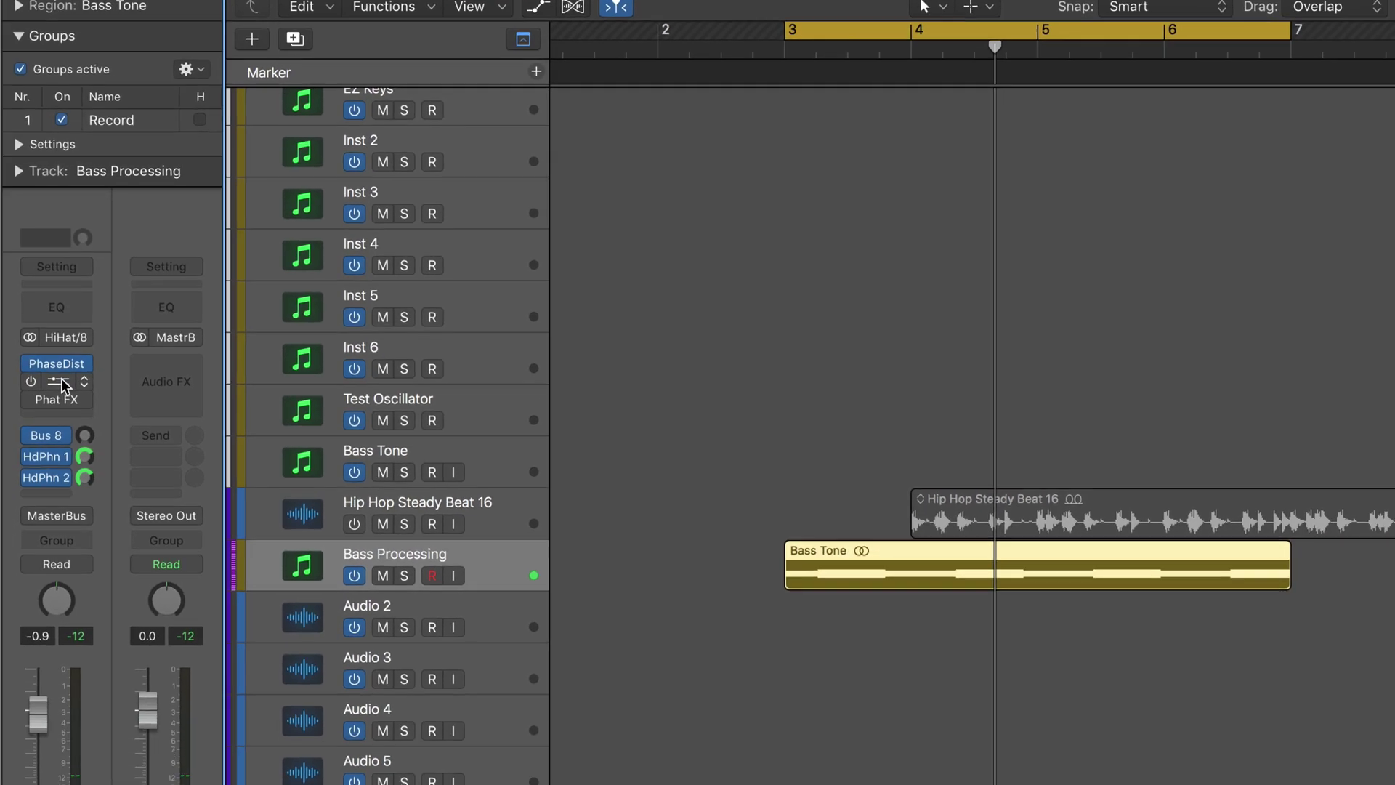
Step: Open the Ringshifter insert, move its window off the channel strip, switch the effect on and close the window
click(62, 385)
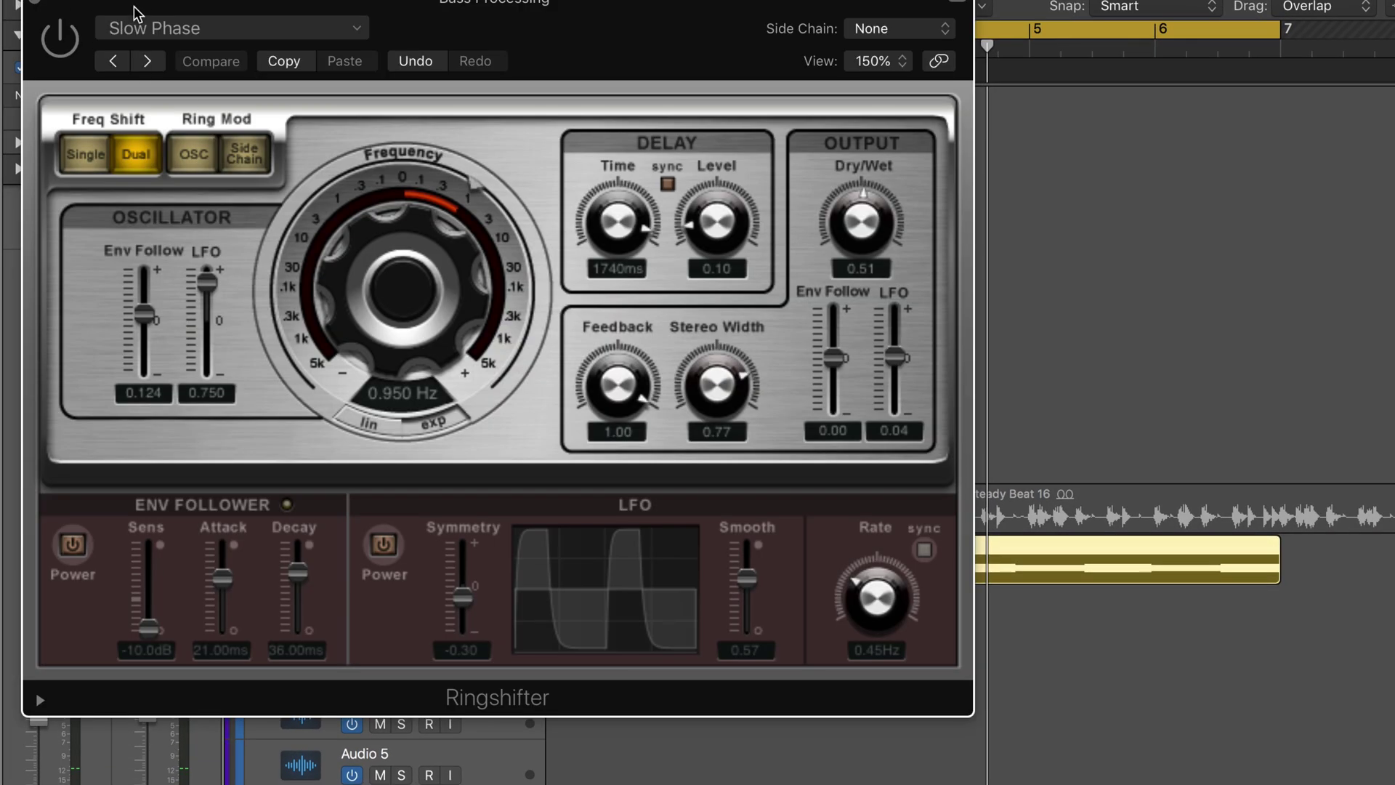
drag(133, 11, 579, 30)
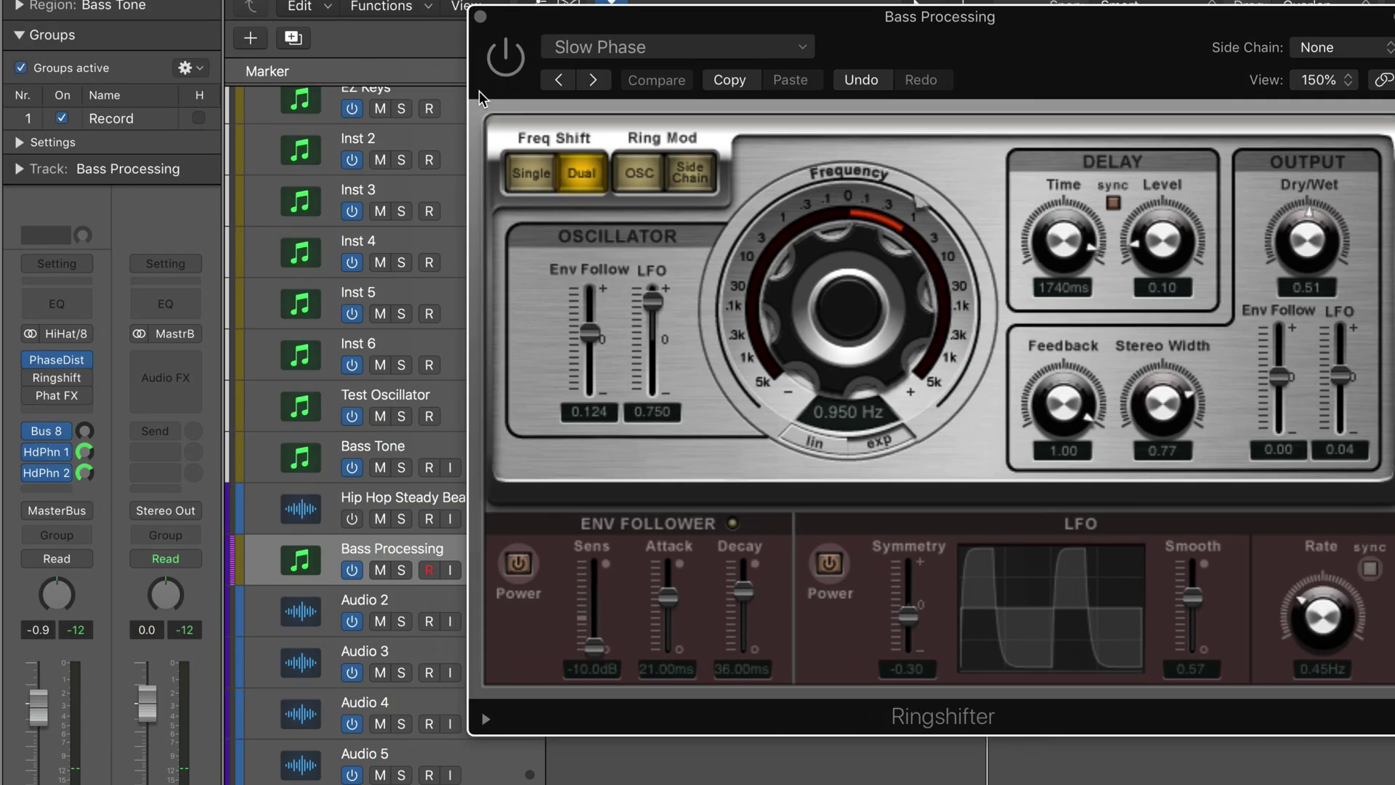
click(507, 58)
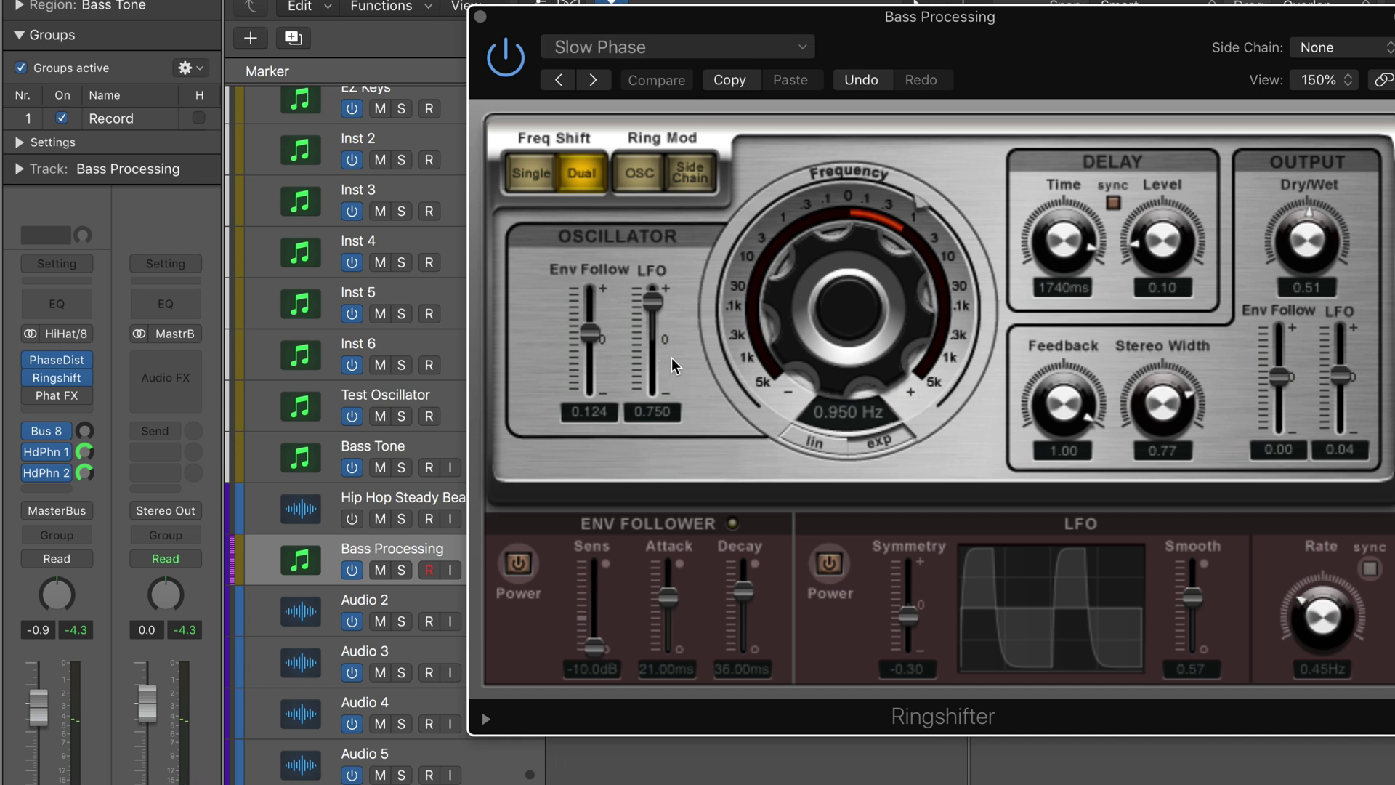
click(481, 17)
Step: Switch on Phat FX, adjust its distortion to 51.8% Bit Crush and 80.7% Tube, and close the plug-in window
mouse_move(61, 401)
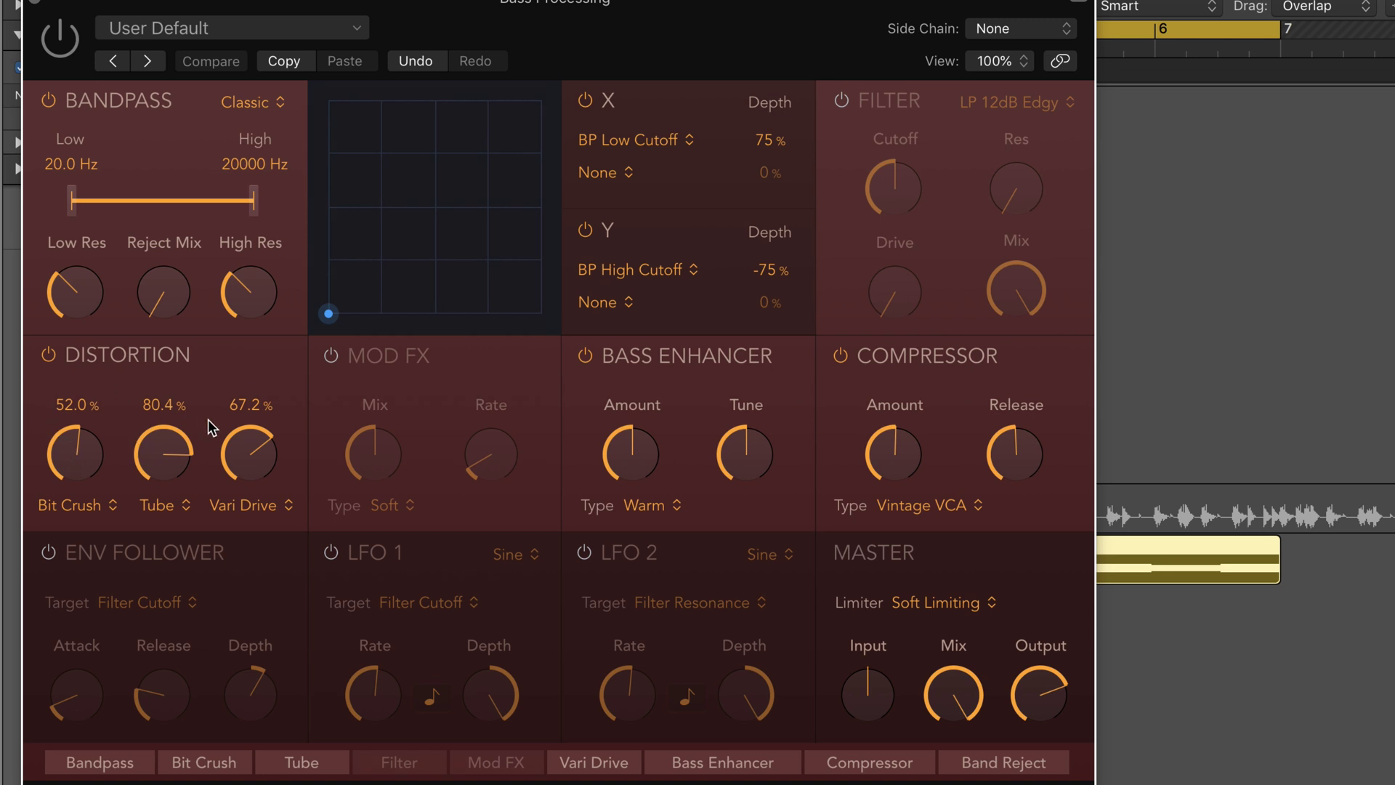
click(73, 34)
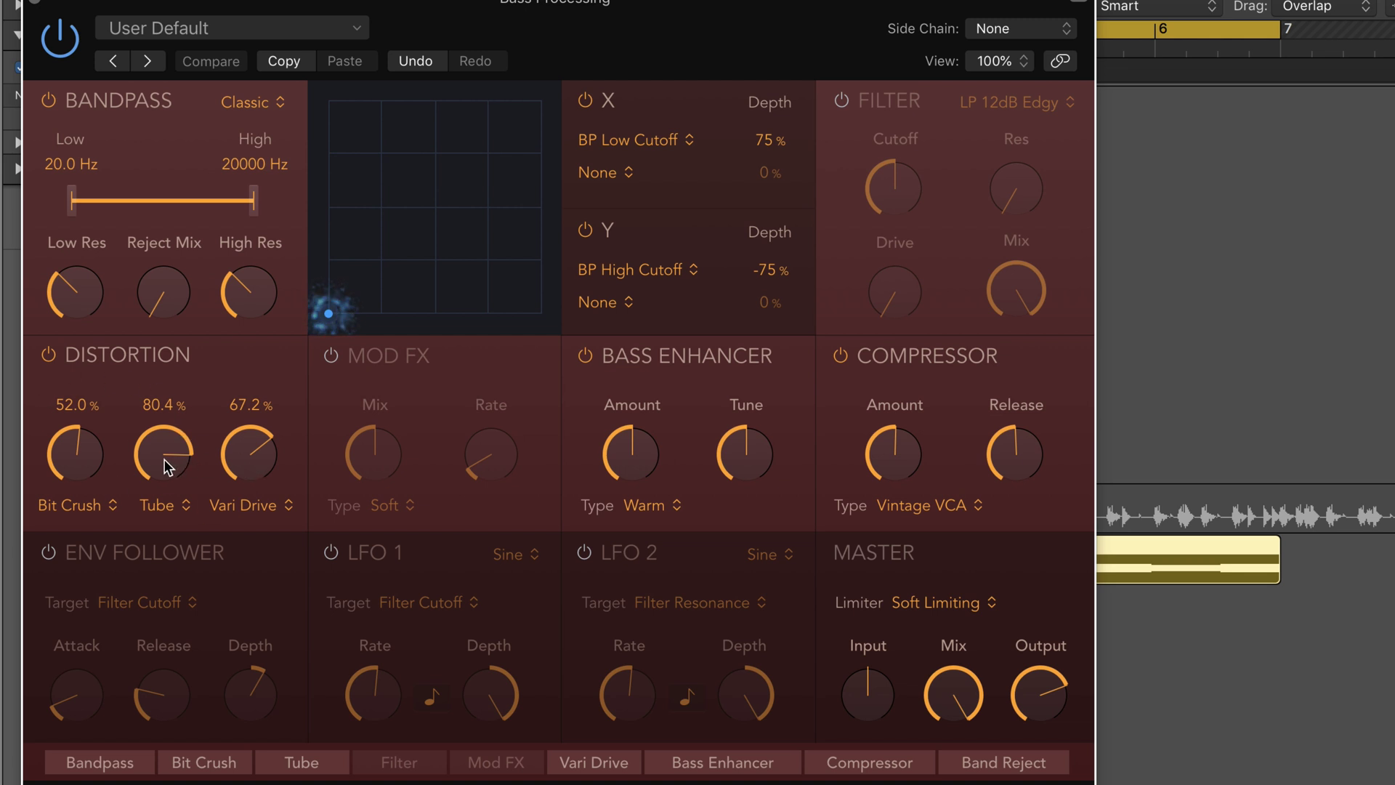
drag(163, 461, 164, 458)
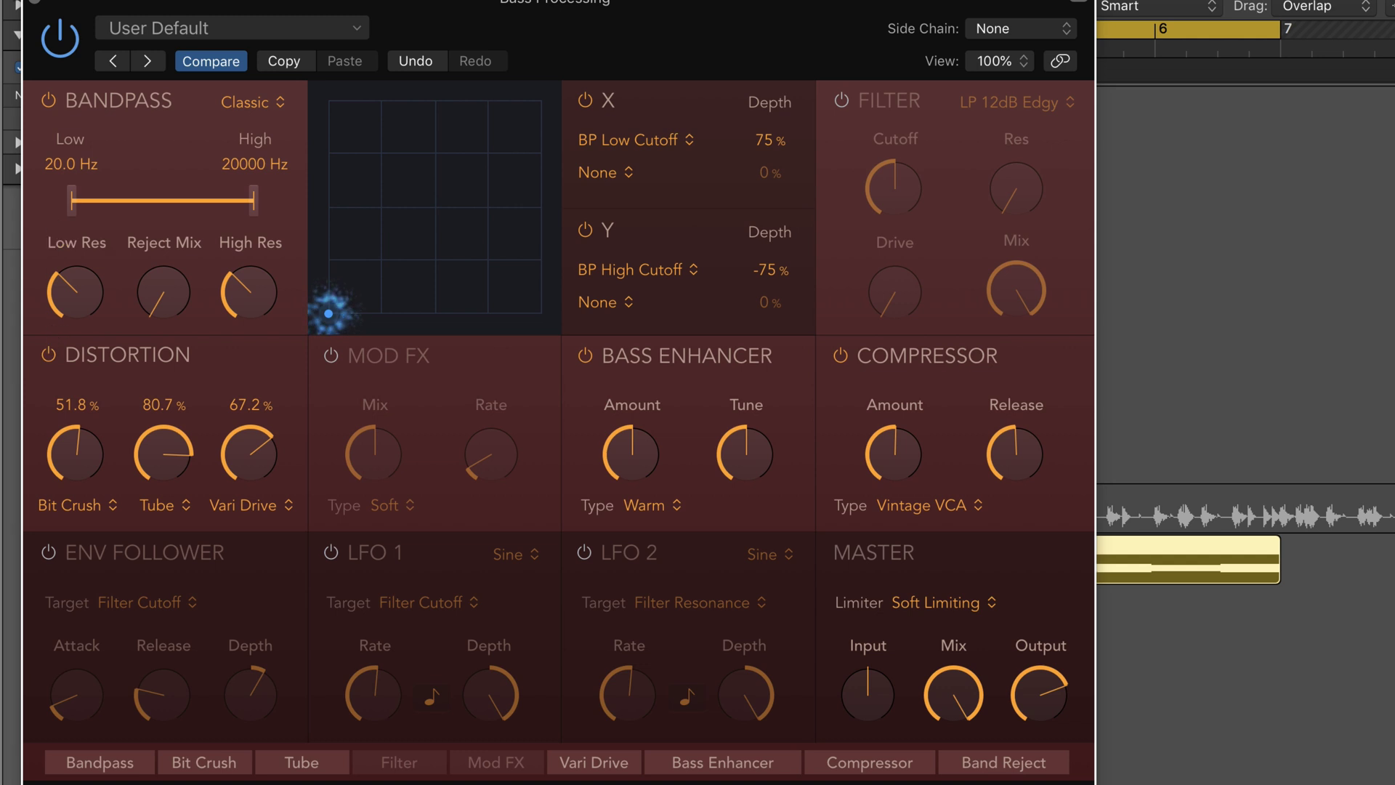
click(35, 3)
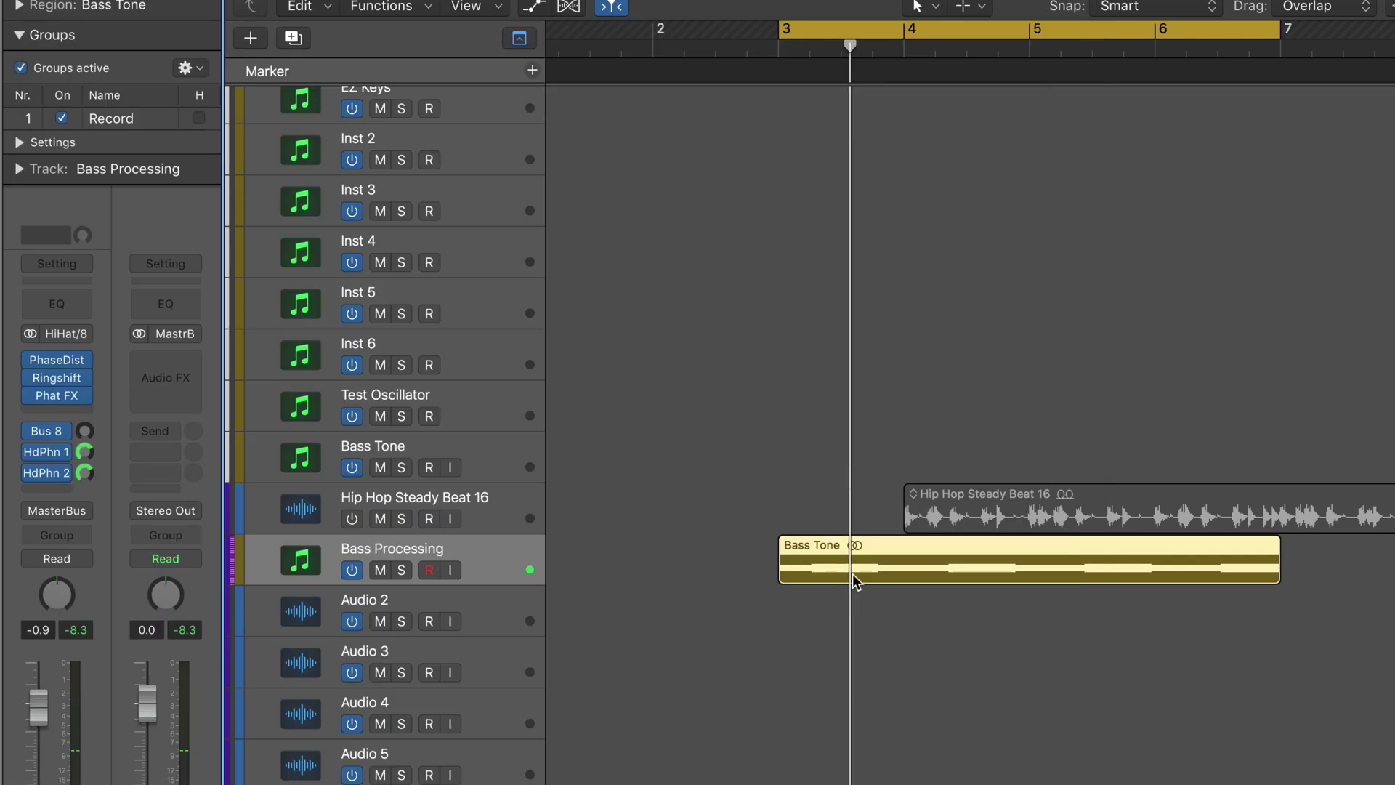
Step: Bounce the processed Bass Tone region in place to a new track named "Bass Tone_Proc 02", deleting the source region
key(ctrl+b)
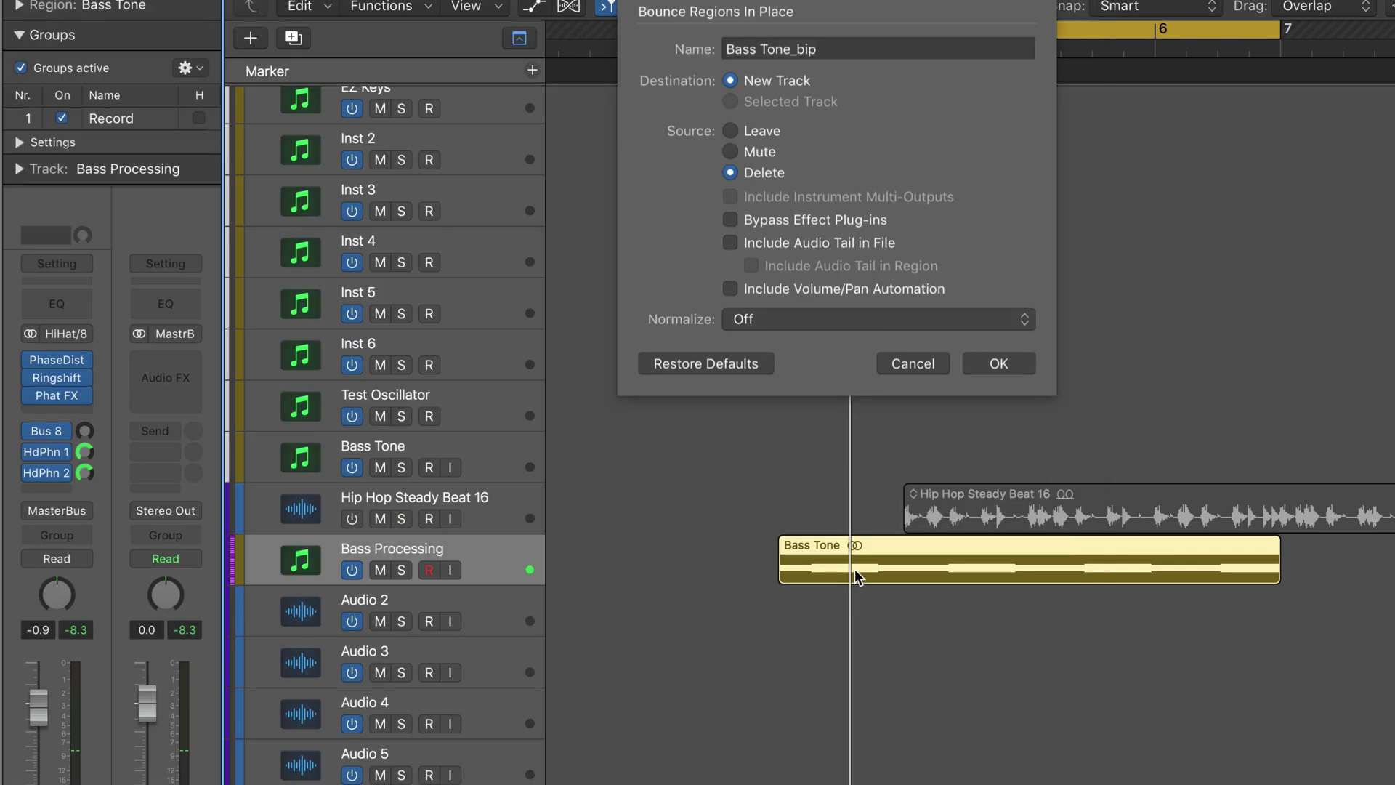
key(Right)
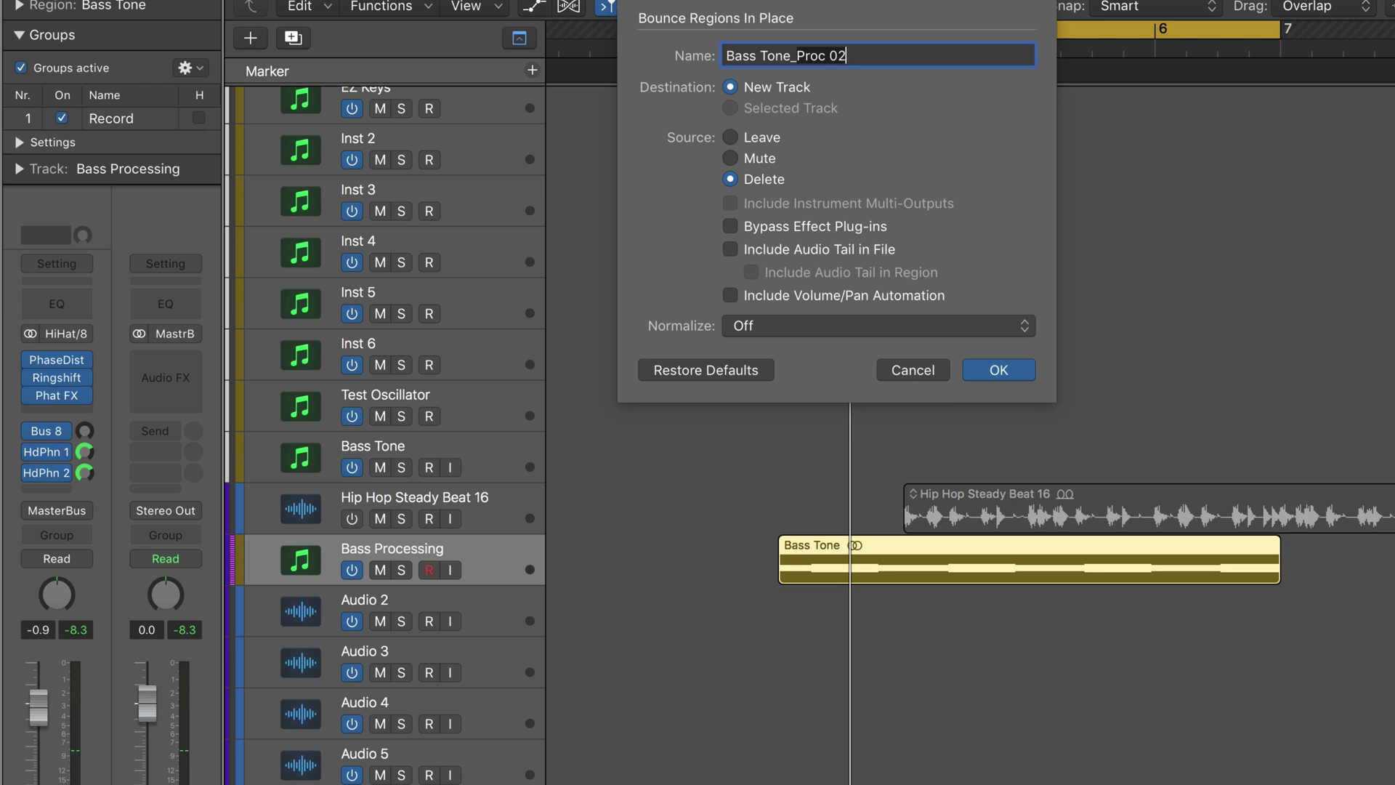
key(Return)
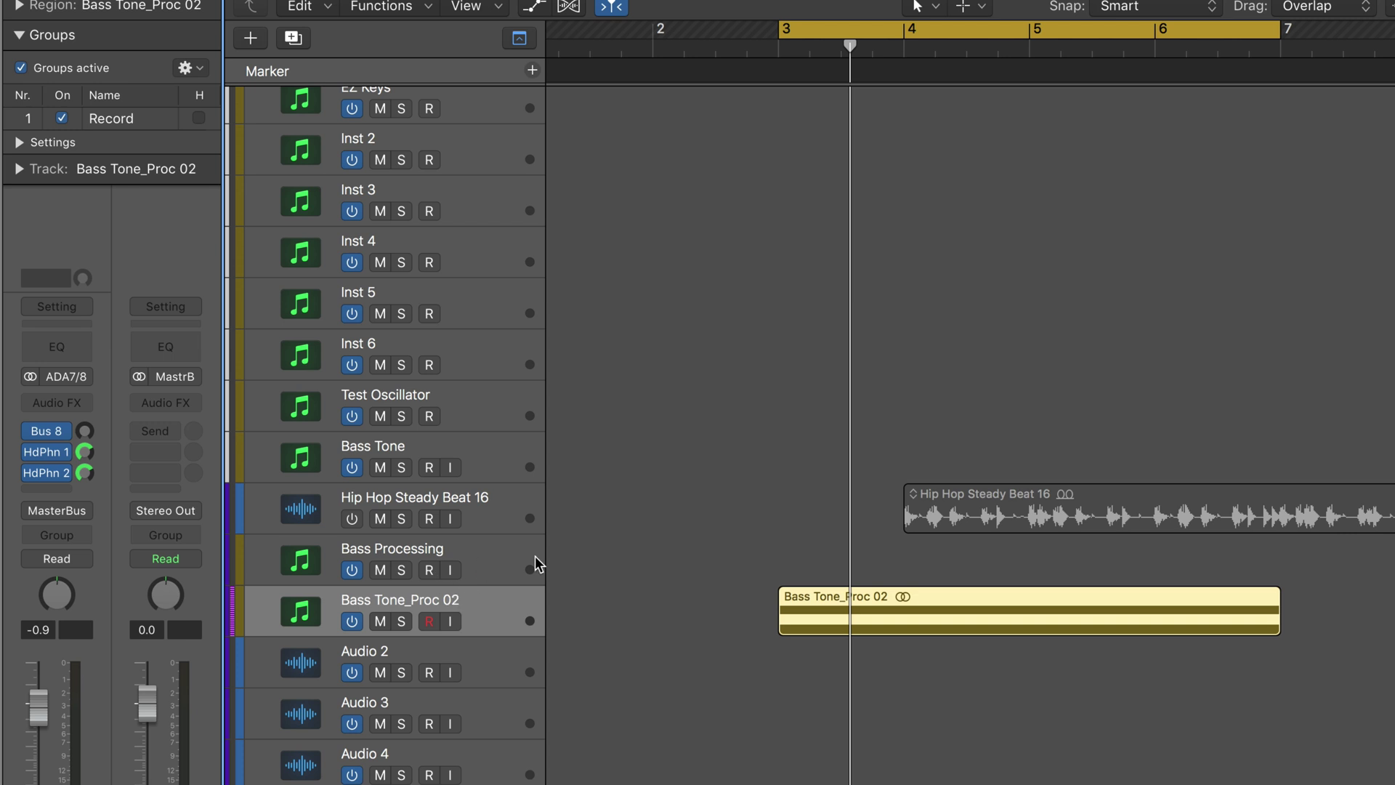
Step: Briefly audition the Bass Tone_Proc 02 region and delete it from the arrangement
key(space)
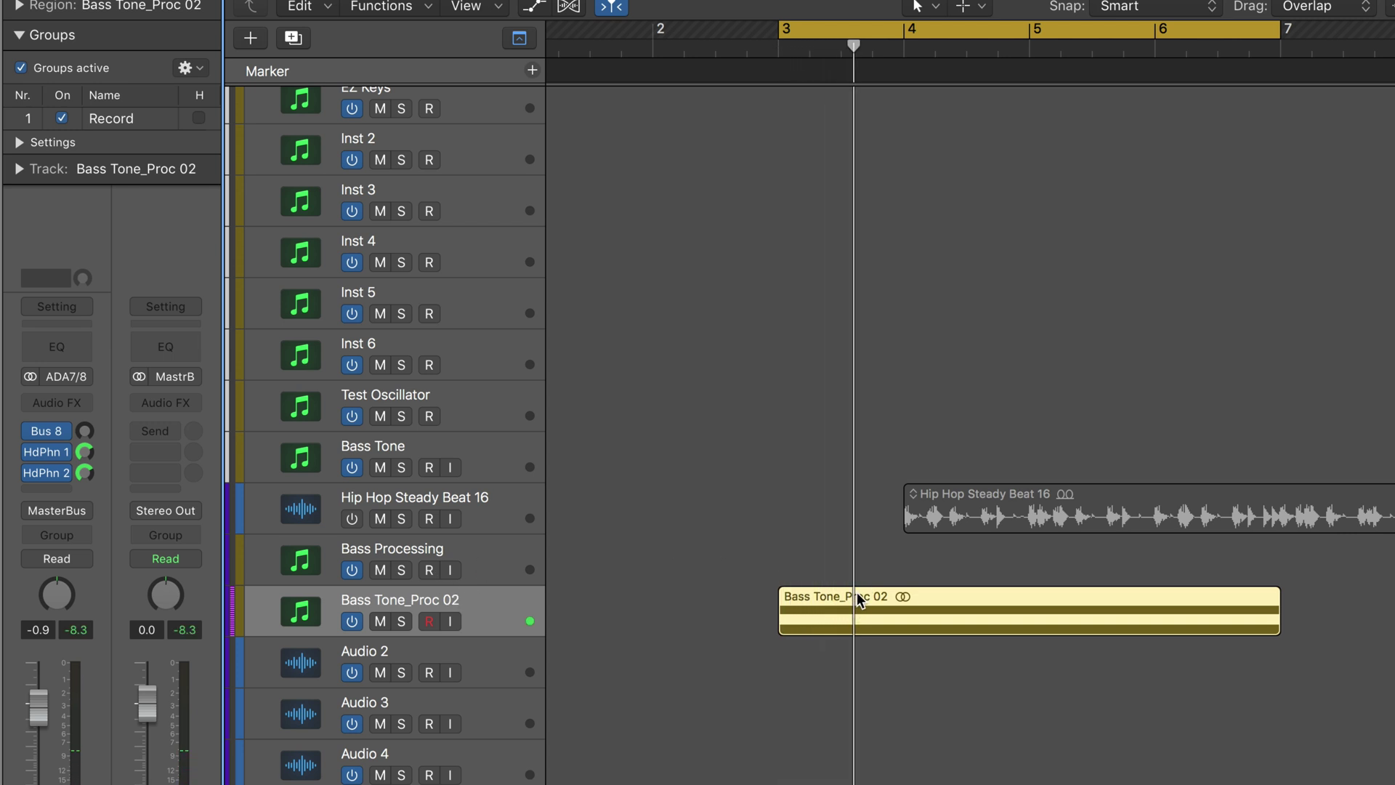
key(Delete)
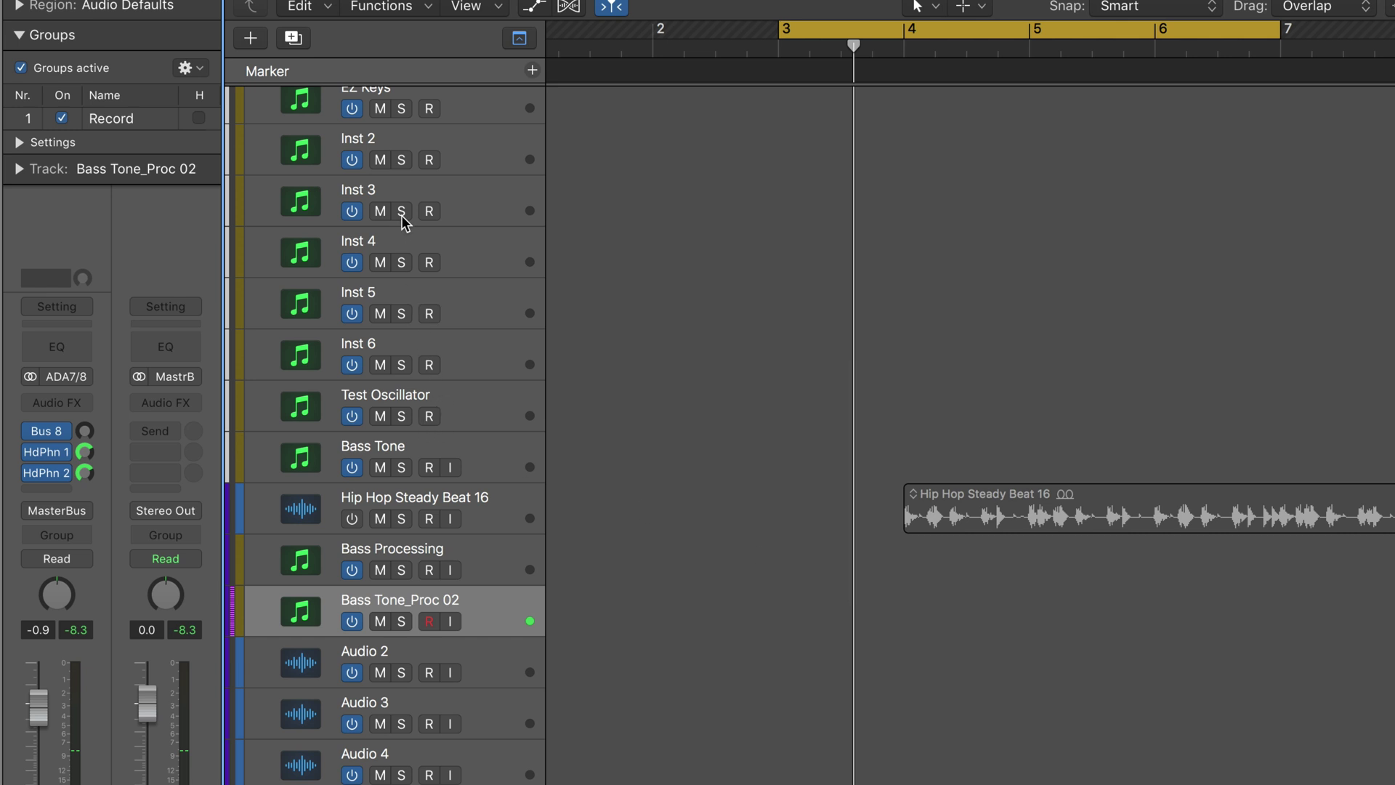
Step: Load a stereo Alchemy synth as the instrument on the Inst 6 track
click(472, 351)
click(77, 376)
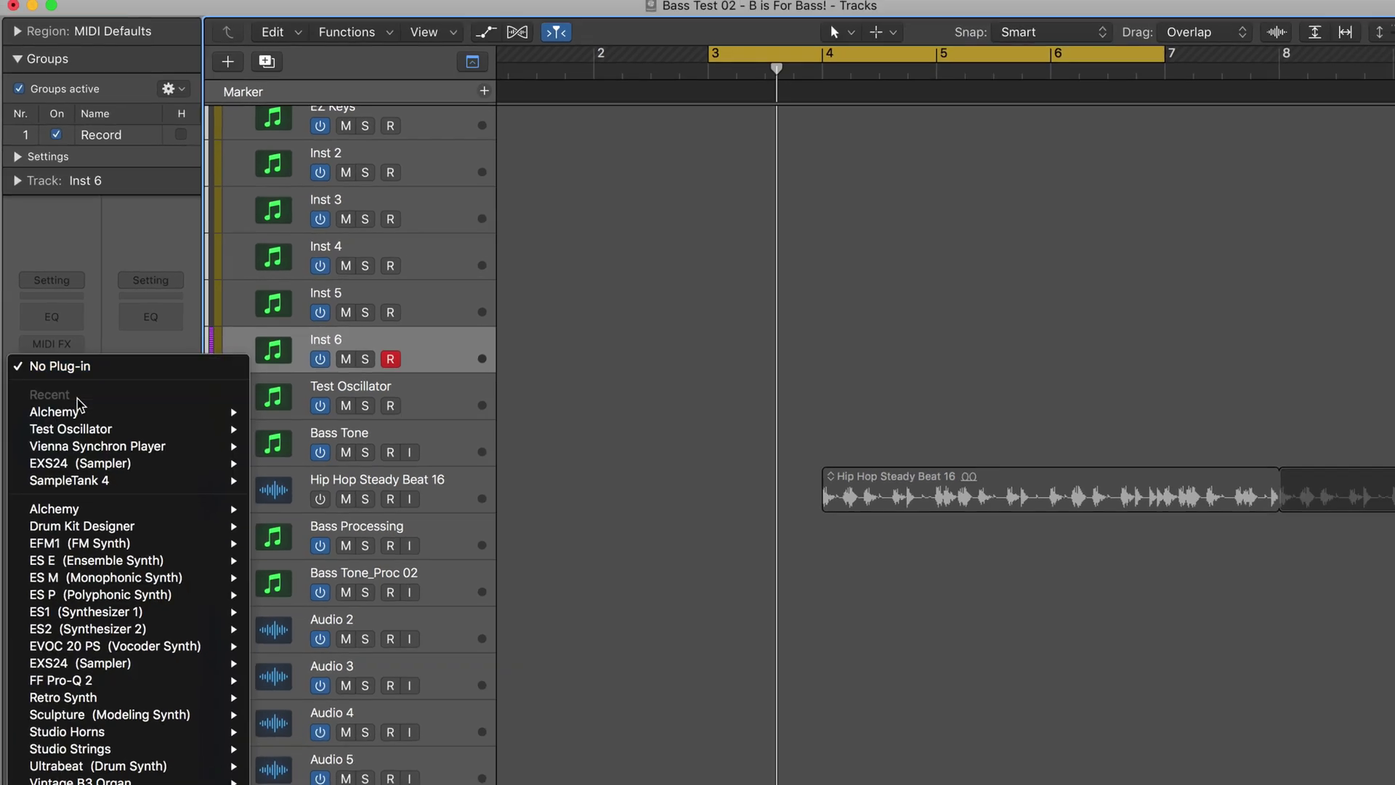
mouse_move(218, 423)
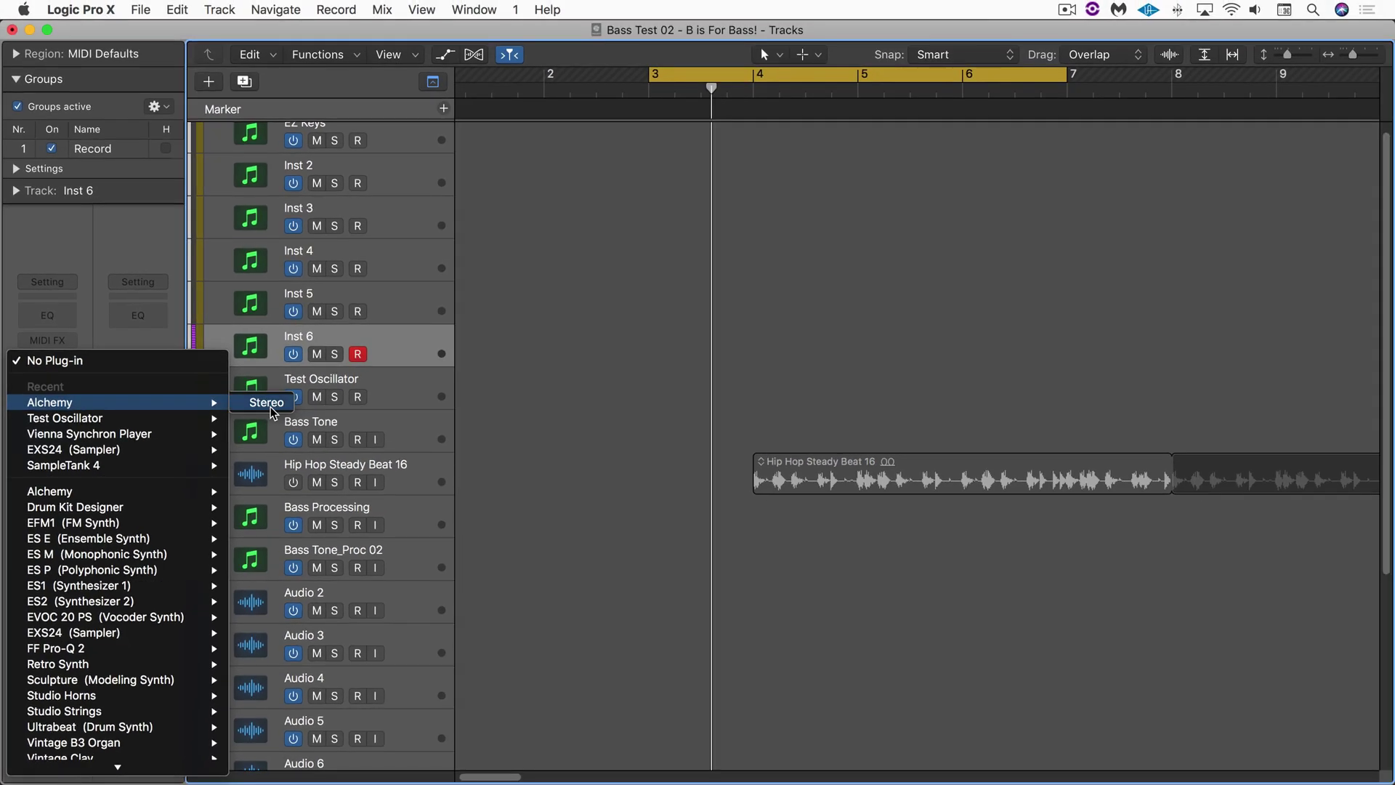
click(269, 404)
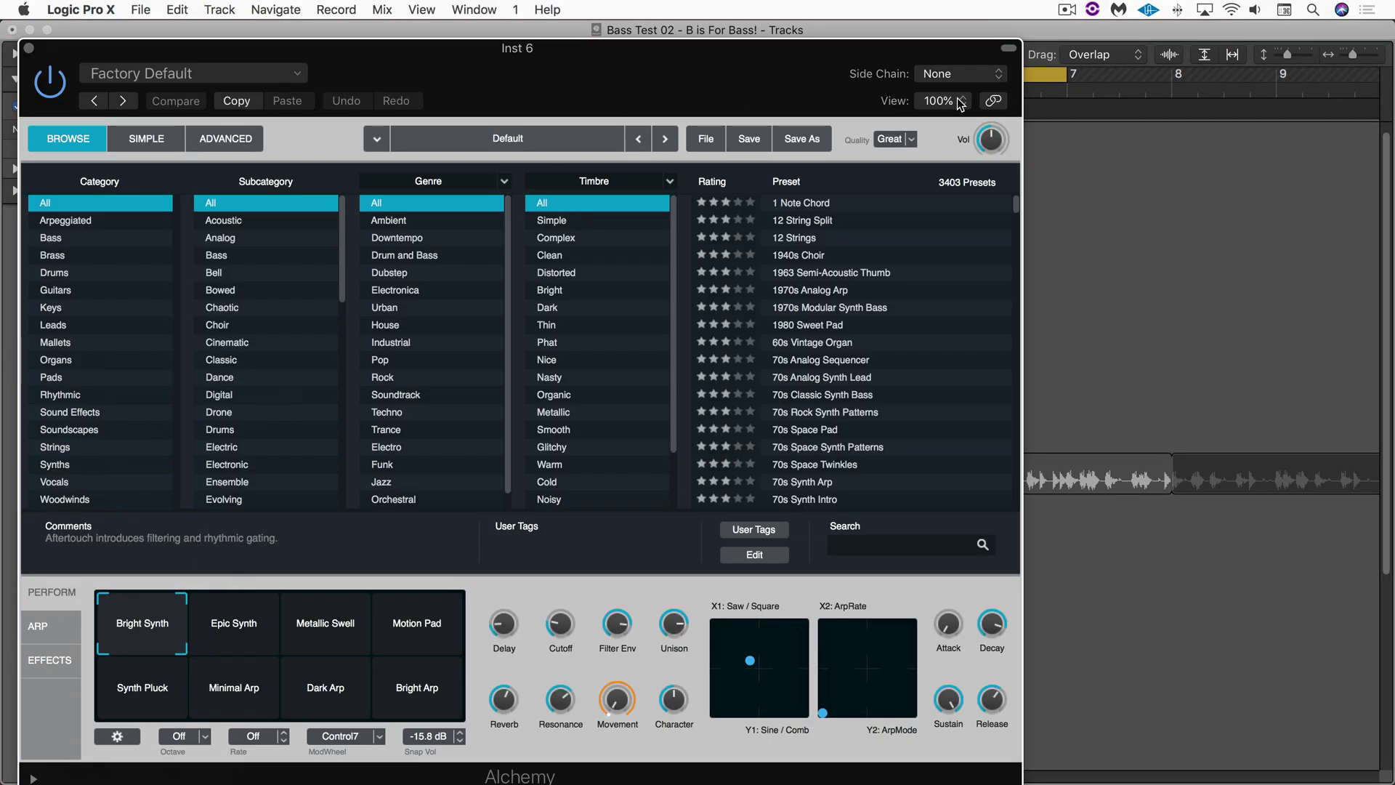
Step: Scale the Alchemy window to 75%, collapse its header and move it off the channel strips
click(961, 103)
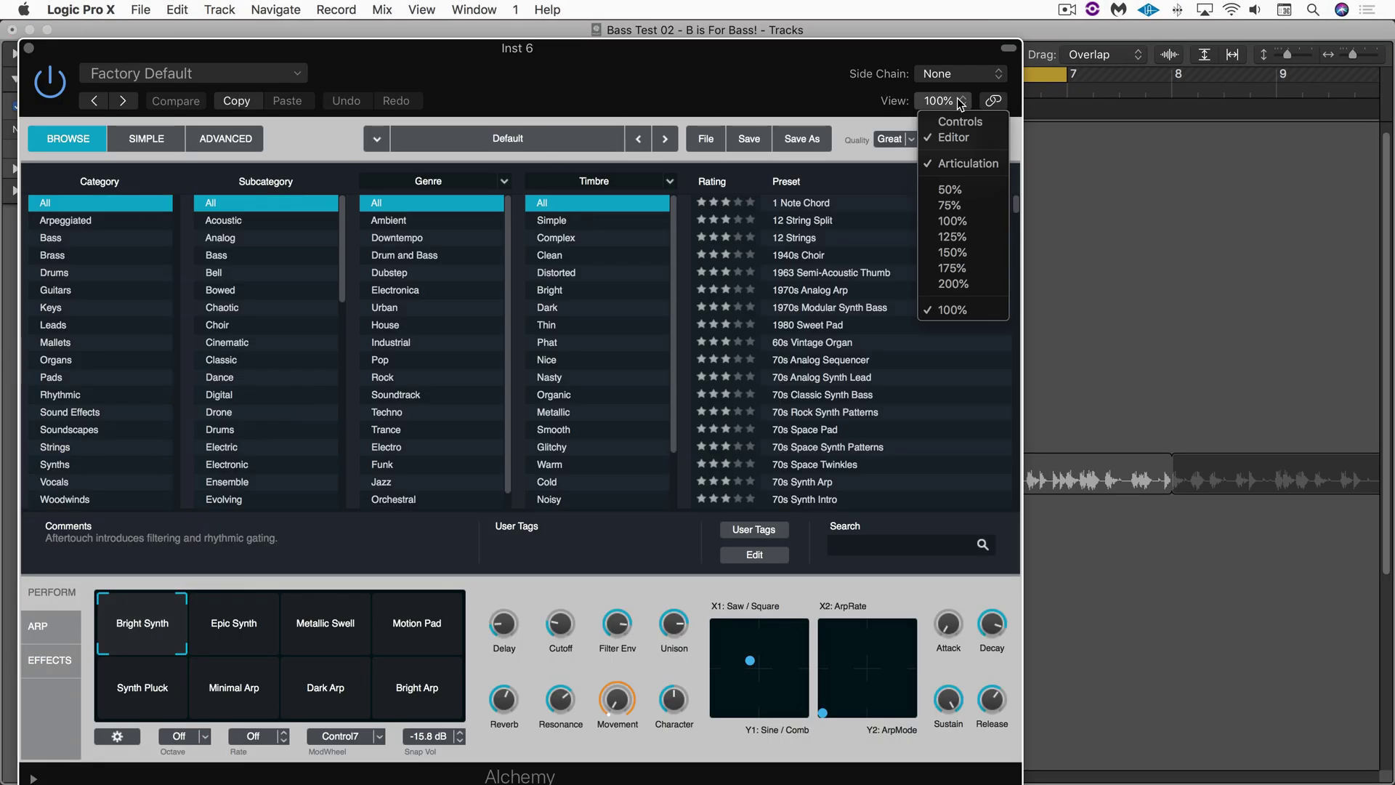
click(923, 189)
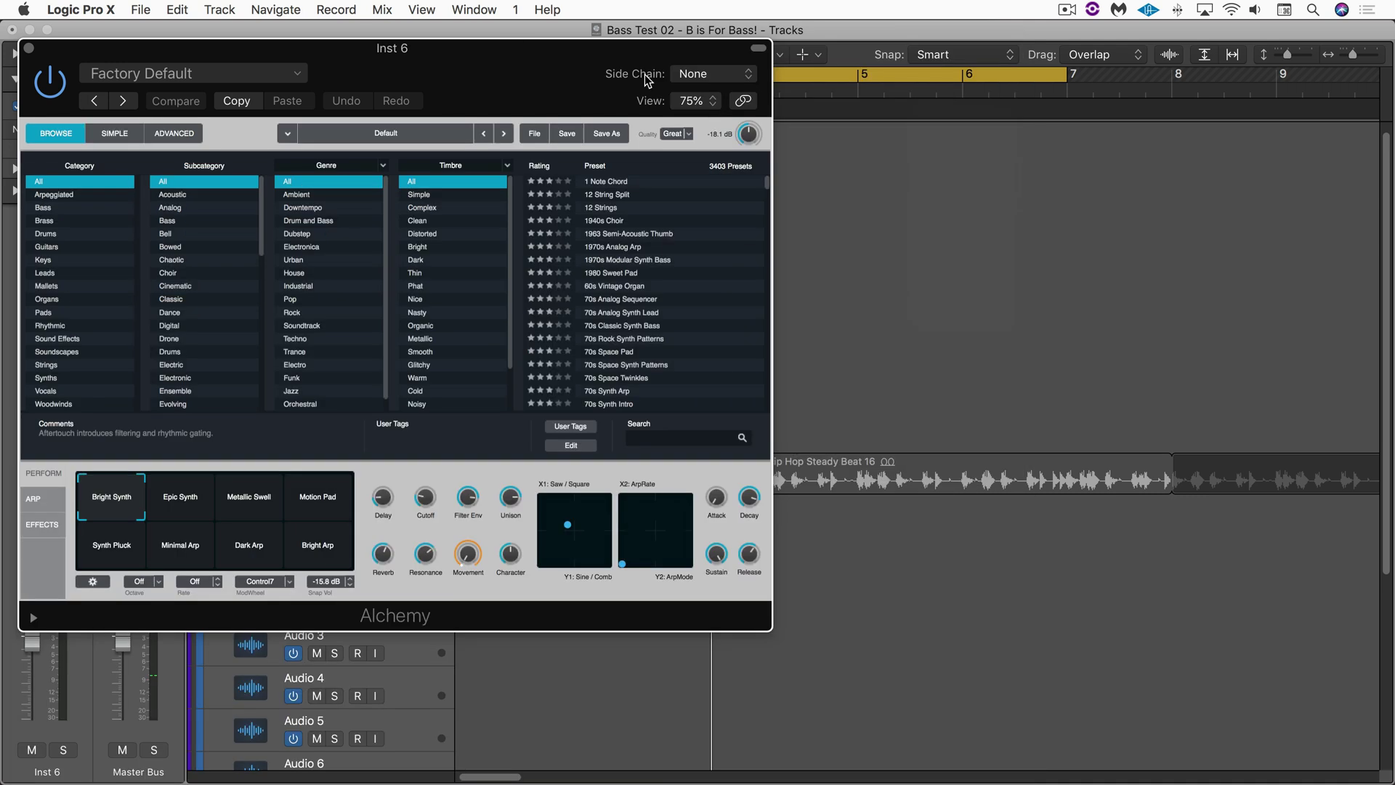
click(764, 50)
drag(650, 51, 869, 64)
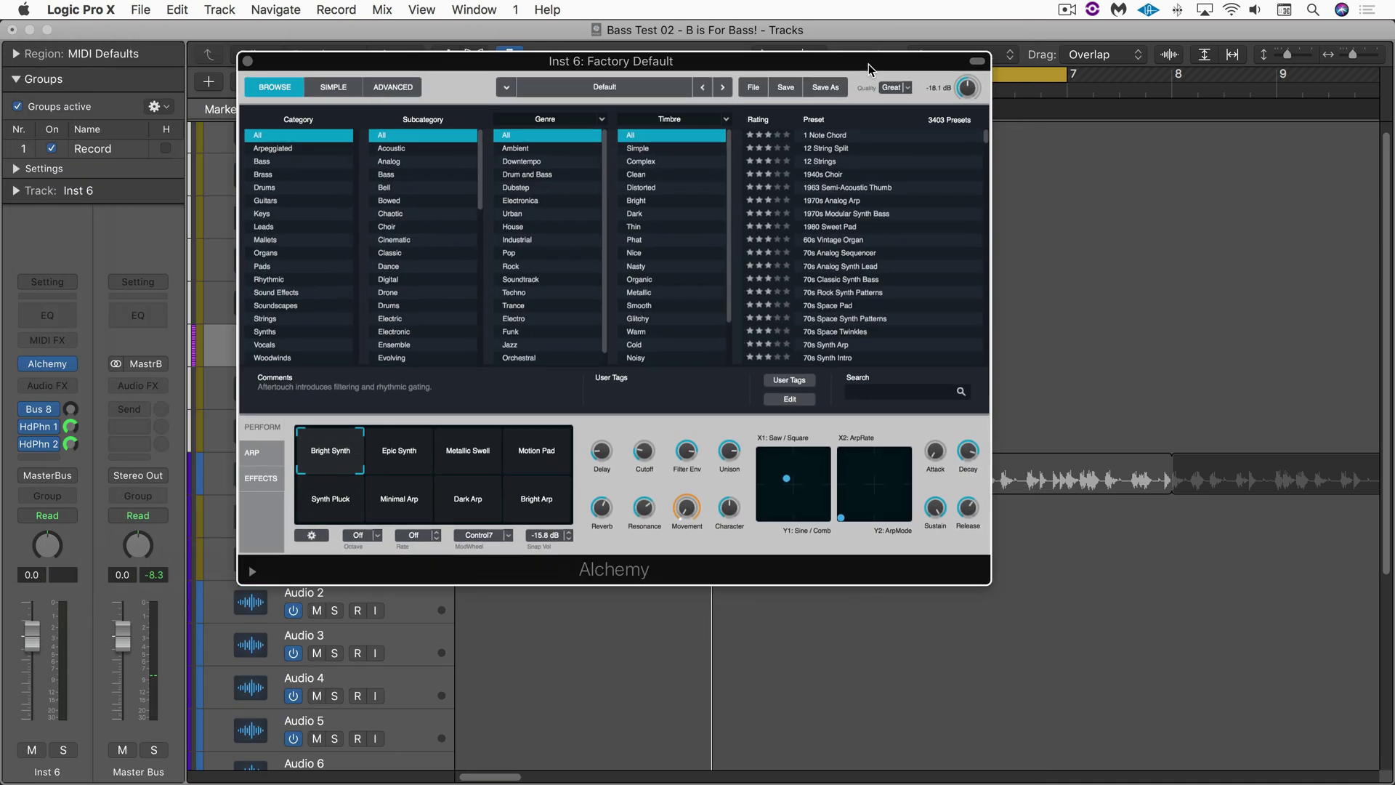
Step: Restore the Alchemy window's header and load the 70s Classic Synth Bass setting from the Basic Bass category
click(598, 89)
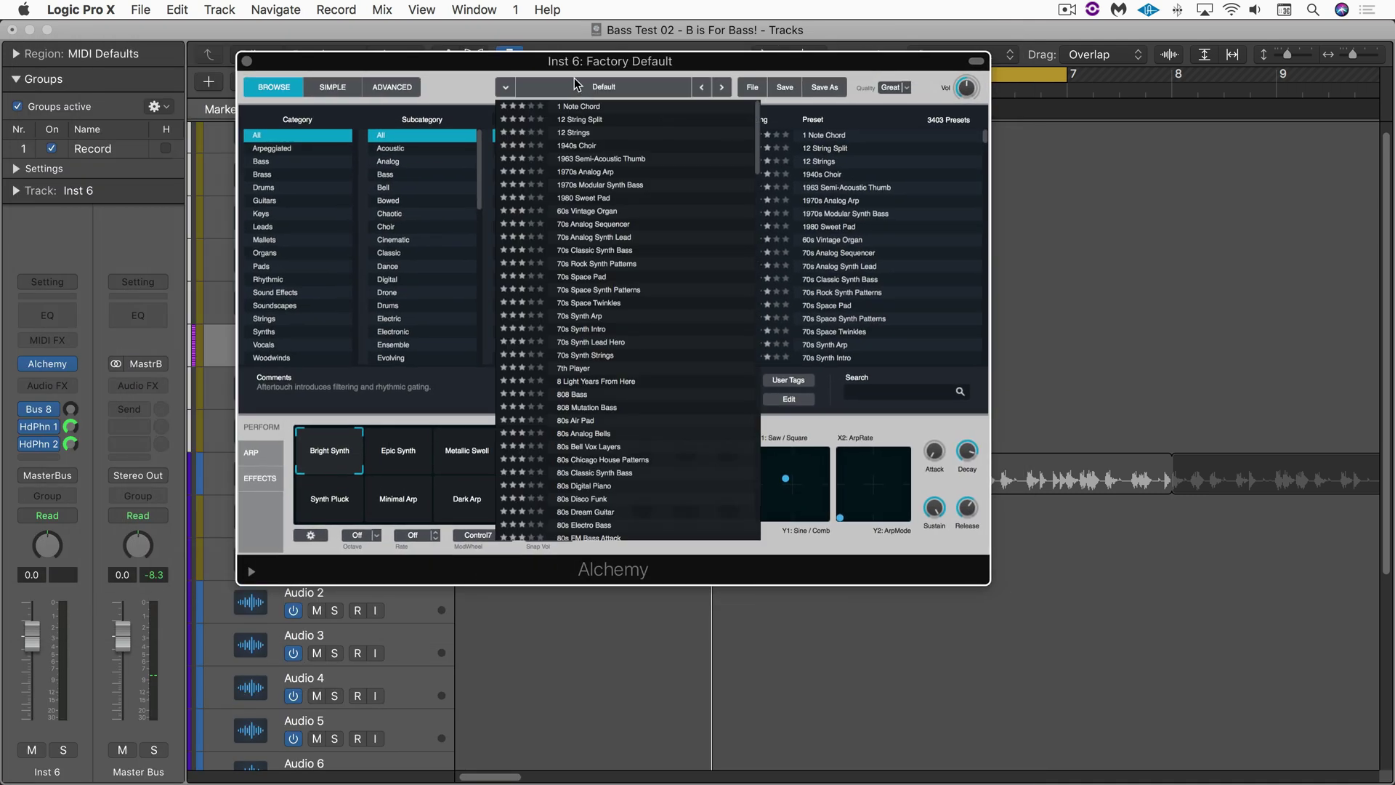
click(574, 80)
click(979, 62)
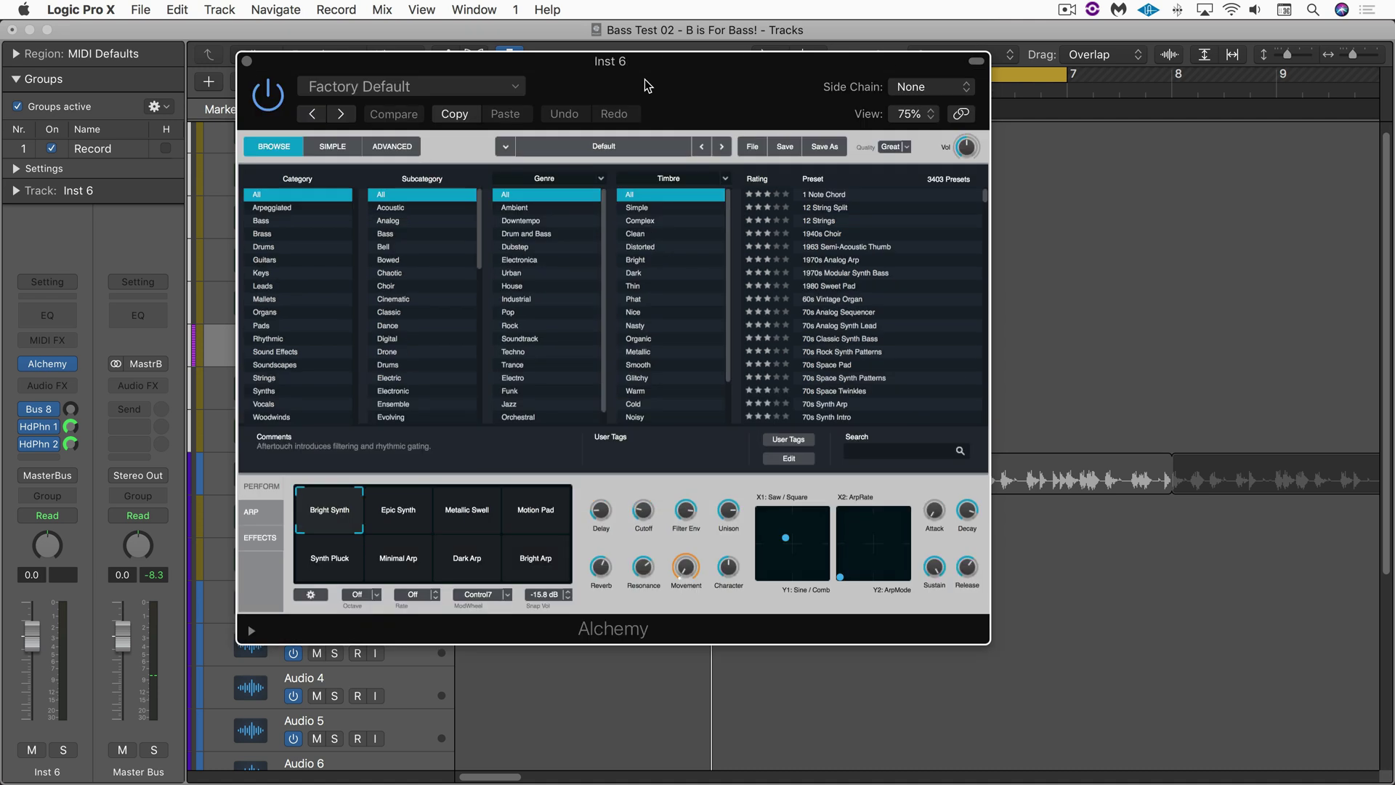
click(358, 87)
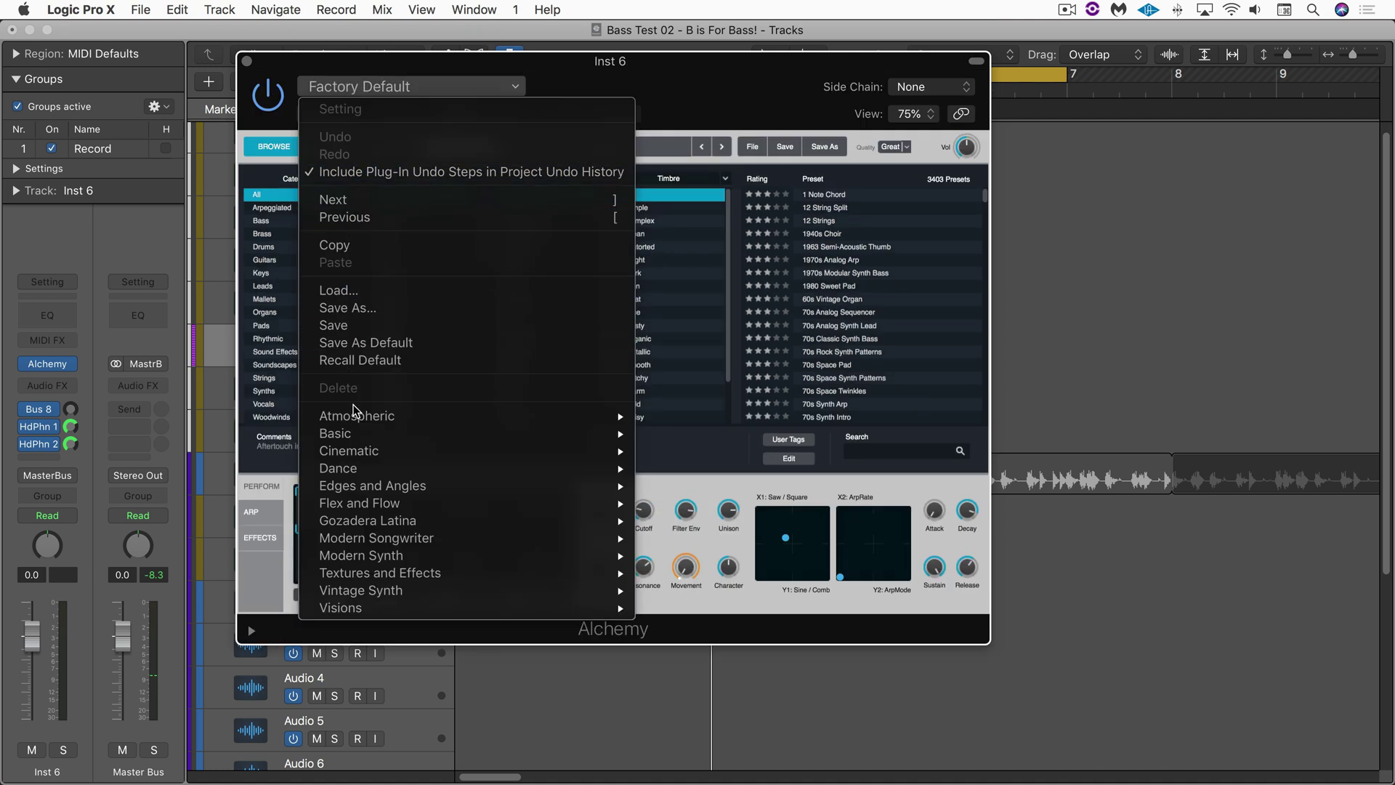
mouse_move(354, 441)
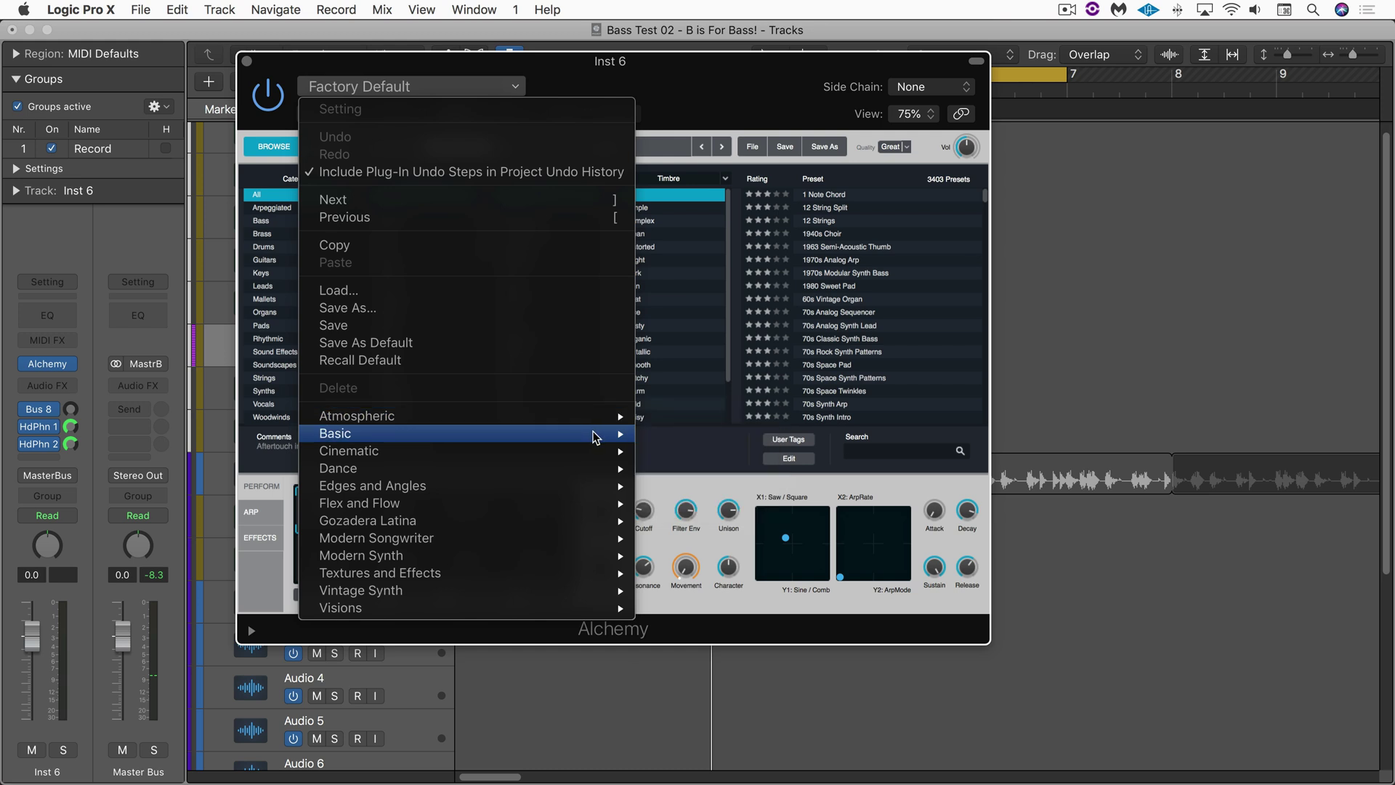
mouse_move(753, 459)
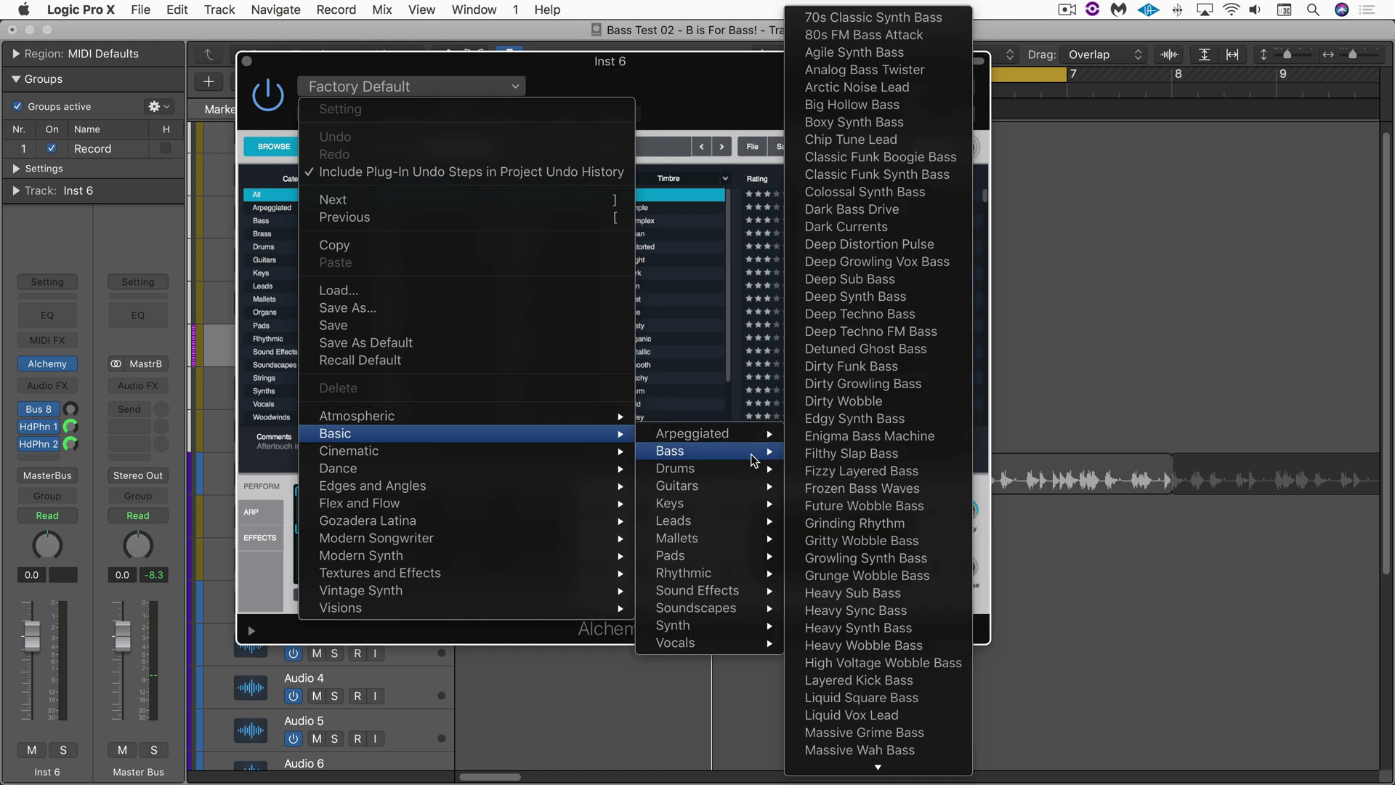
click(850, 18)
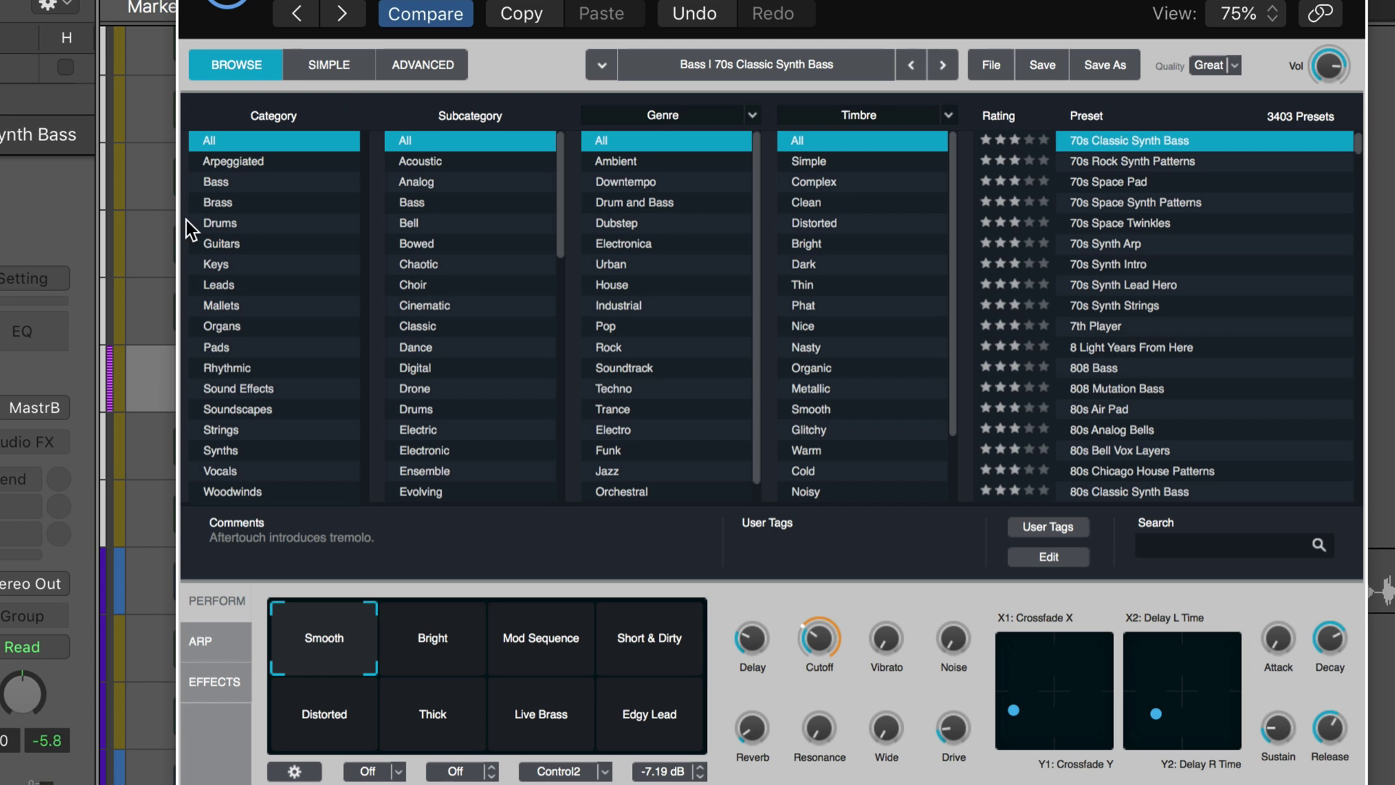
Step: Show Alchemy's advanced view and switch off sources B, D and C, leaving only source A on
click(417, 71)
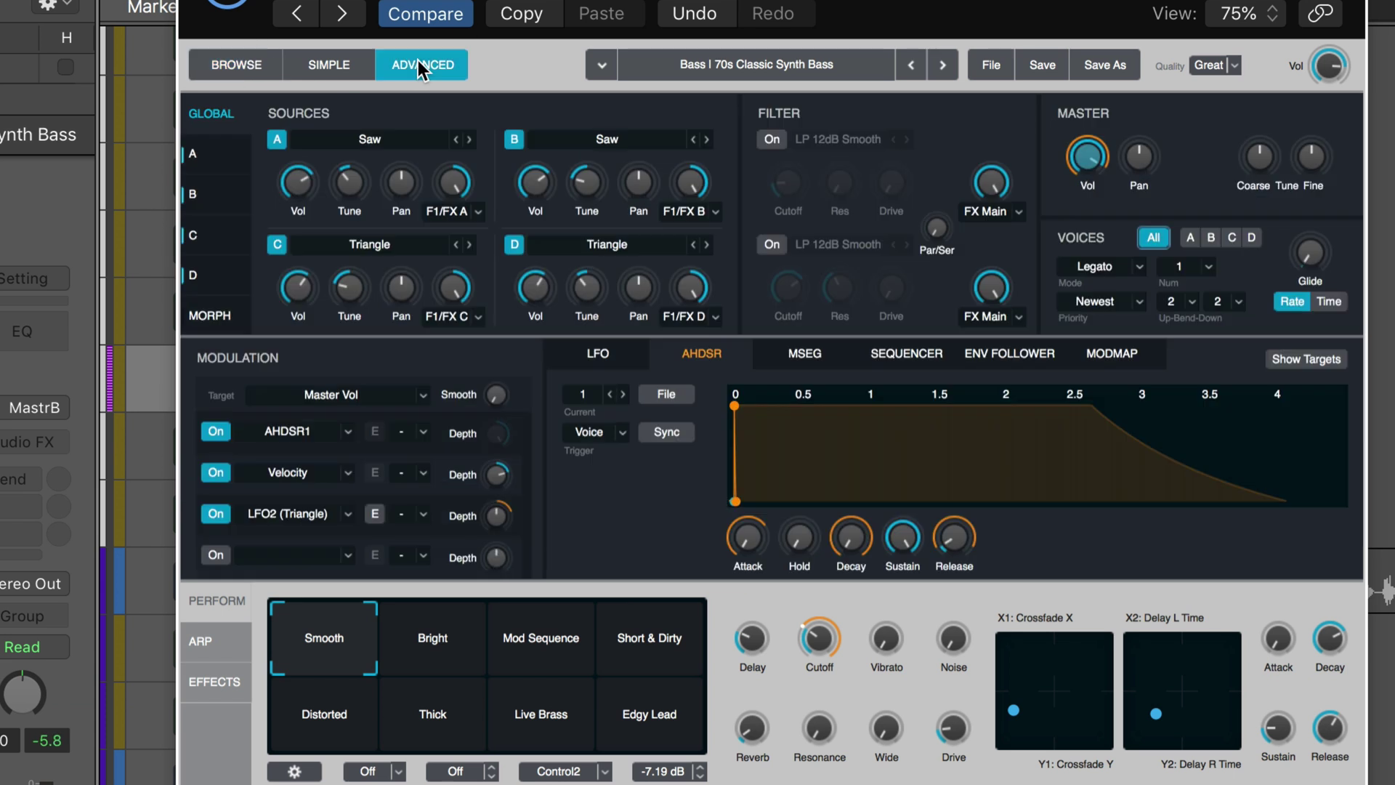
click(518, 138)
click(515, 245)
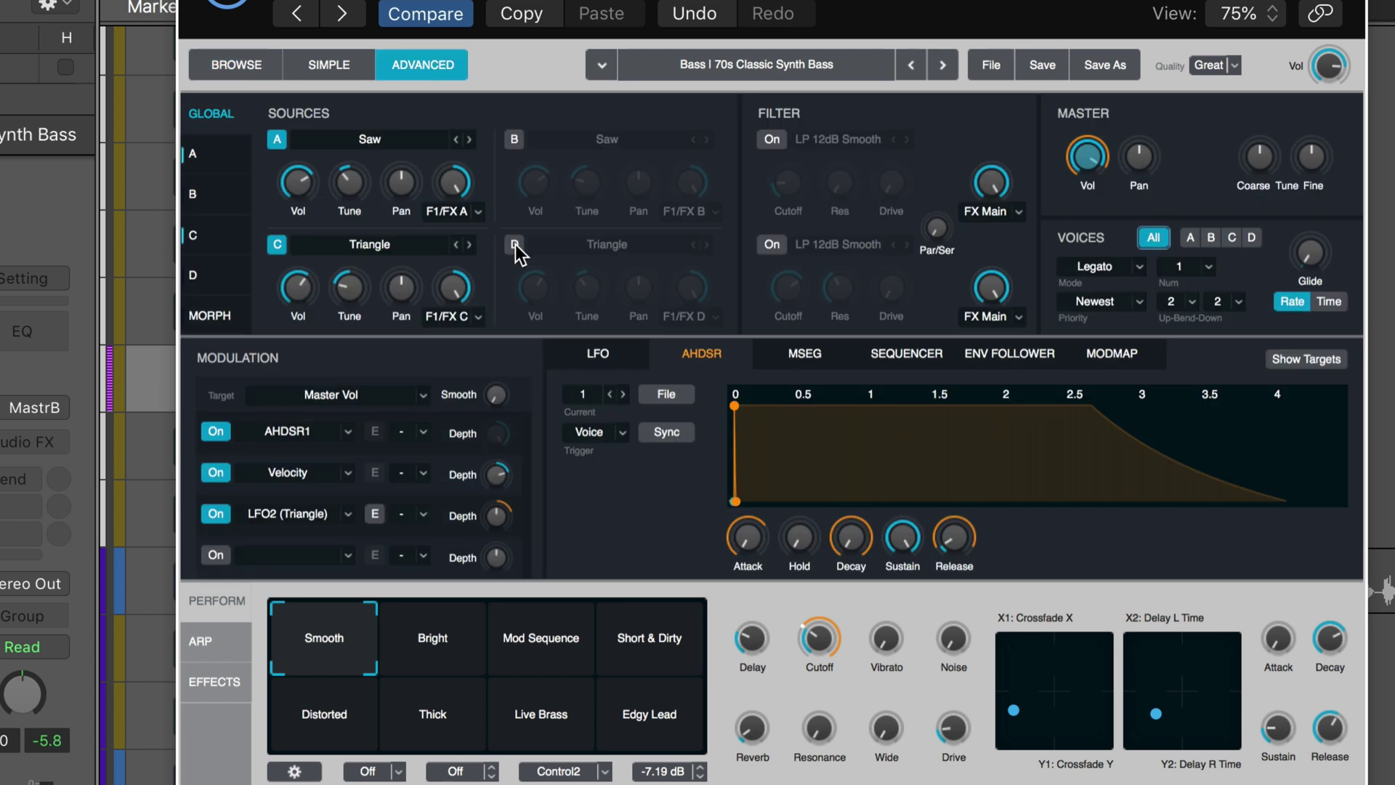
click(277, 248)
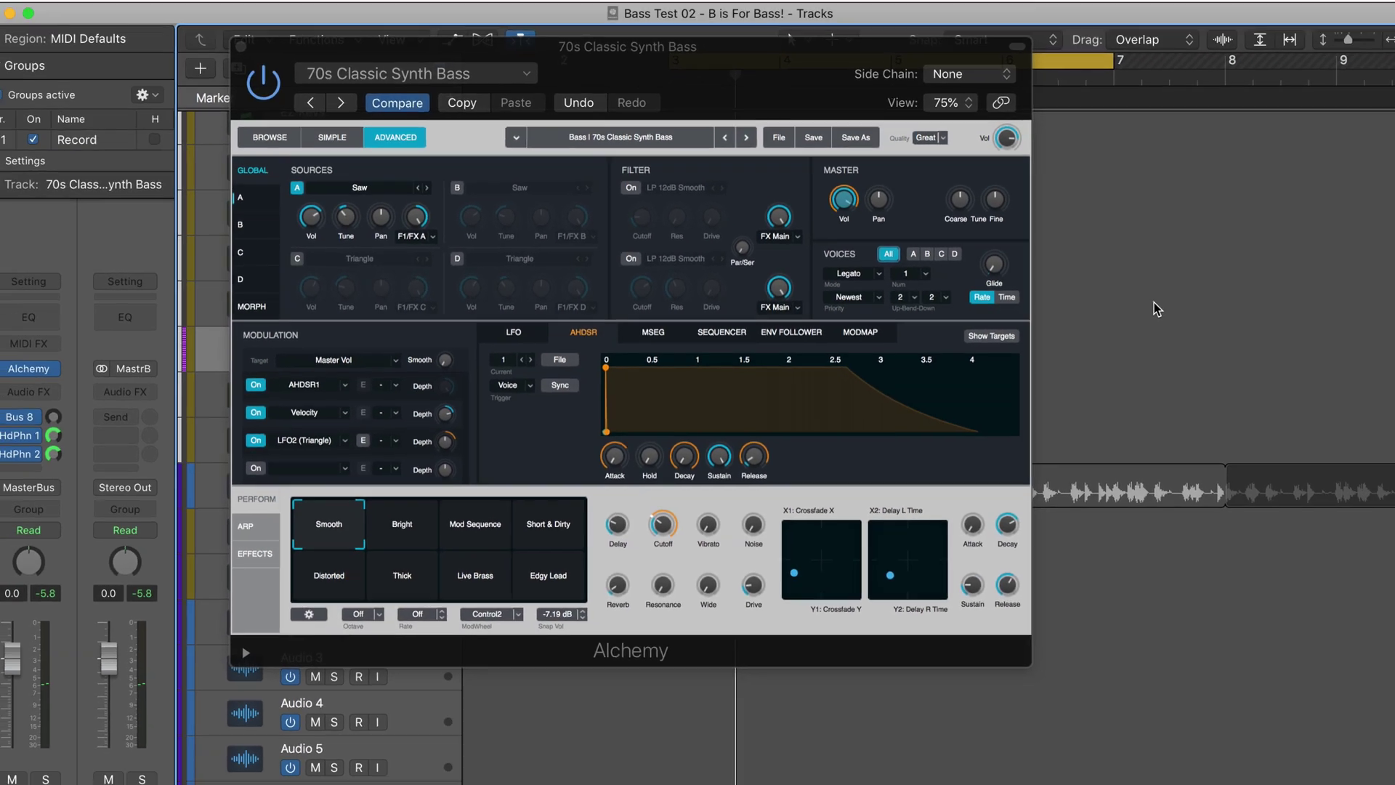
Step: Show the project audio file browser, narrow it and reposition the Alchemy window beside it
key(f)
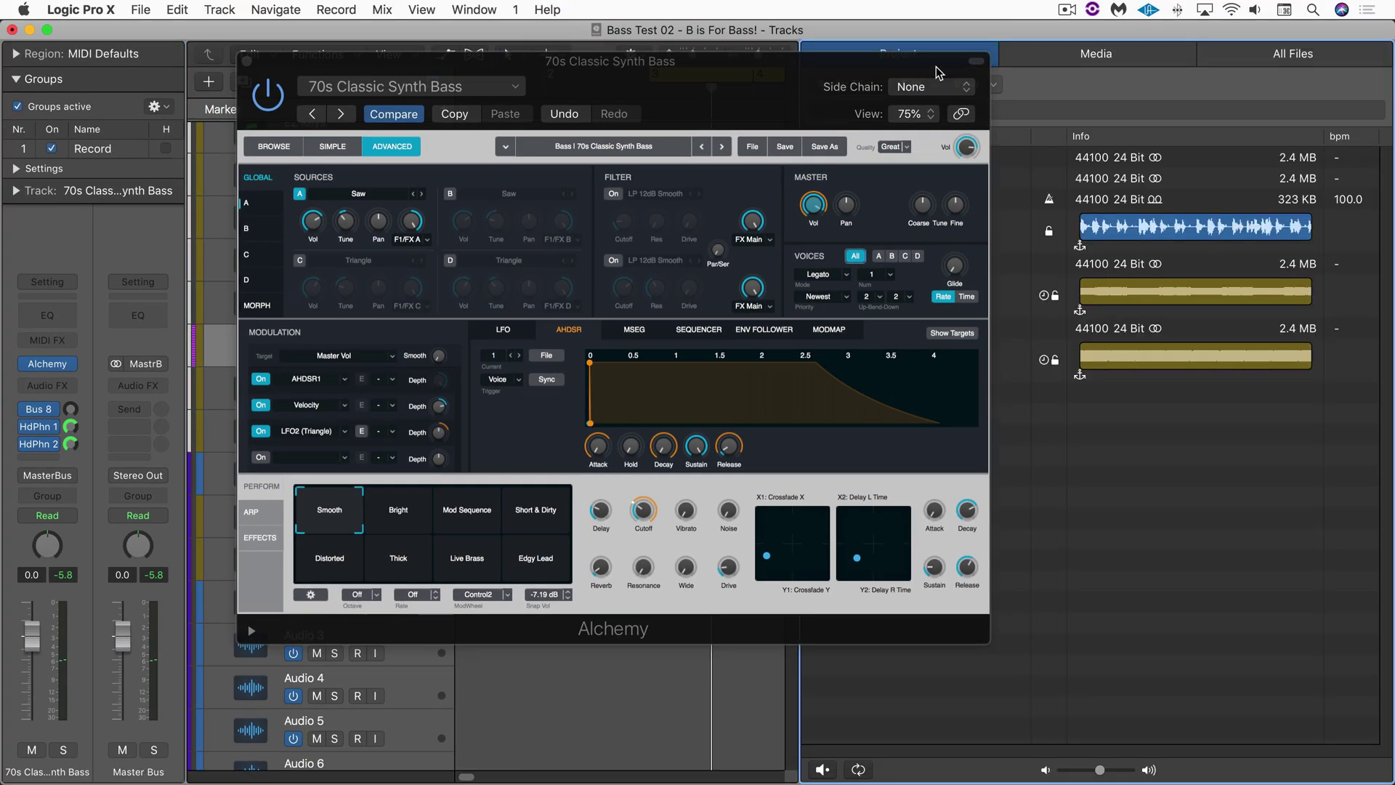
drag(938, 73, 650, 82)
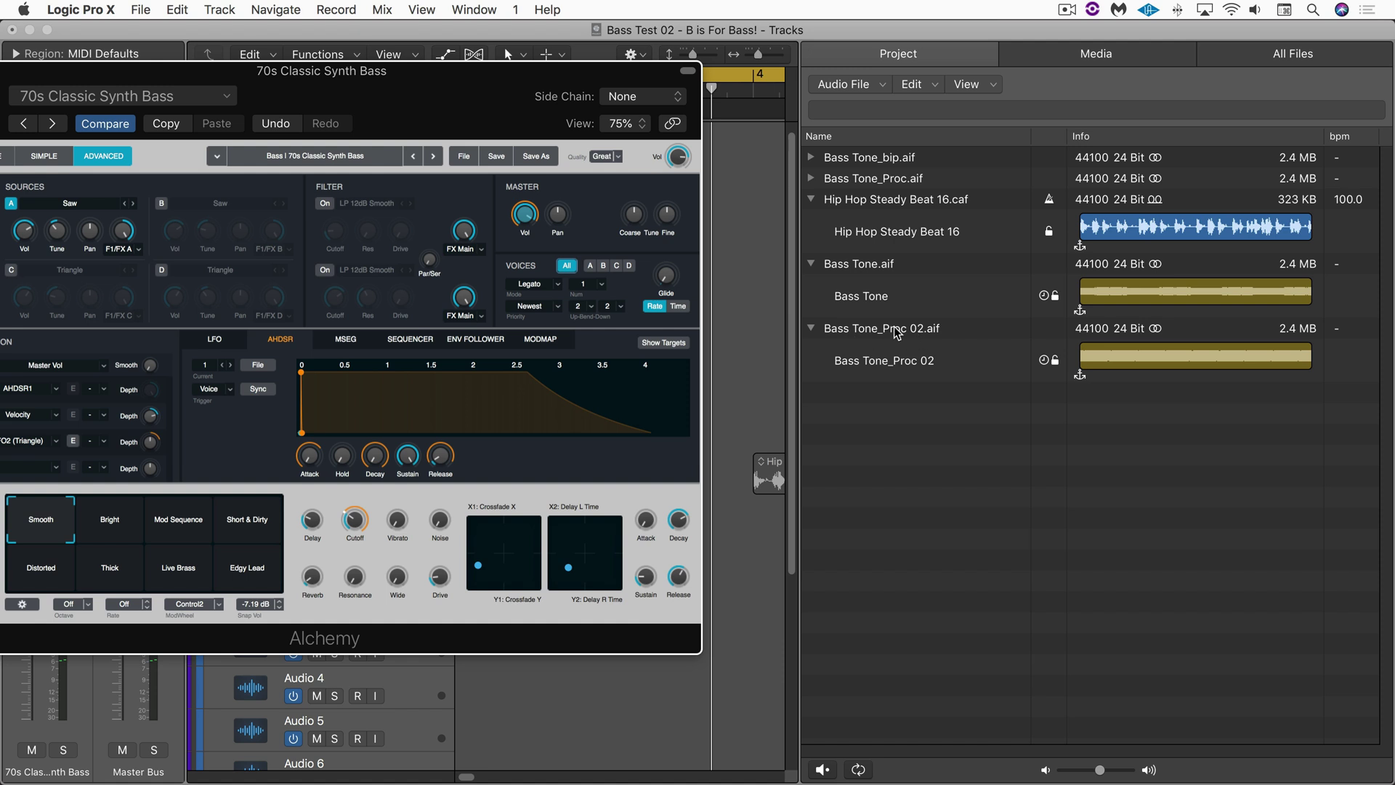
drag(802, 327, 990, 327)
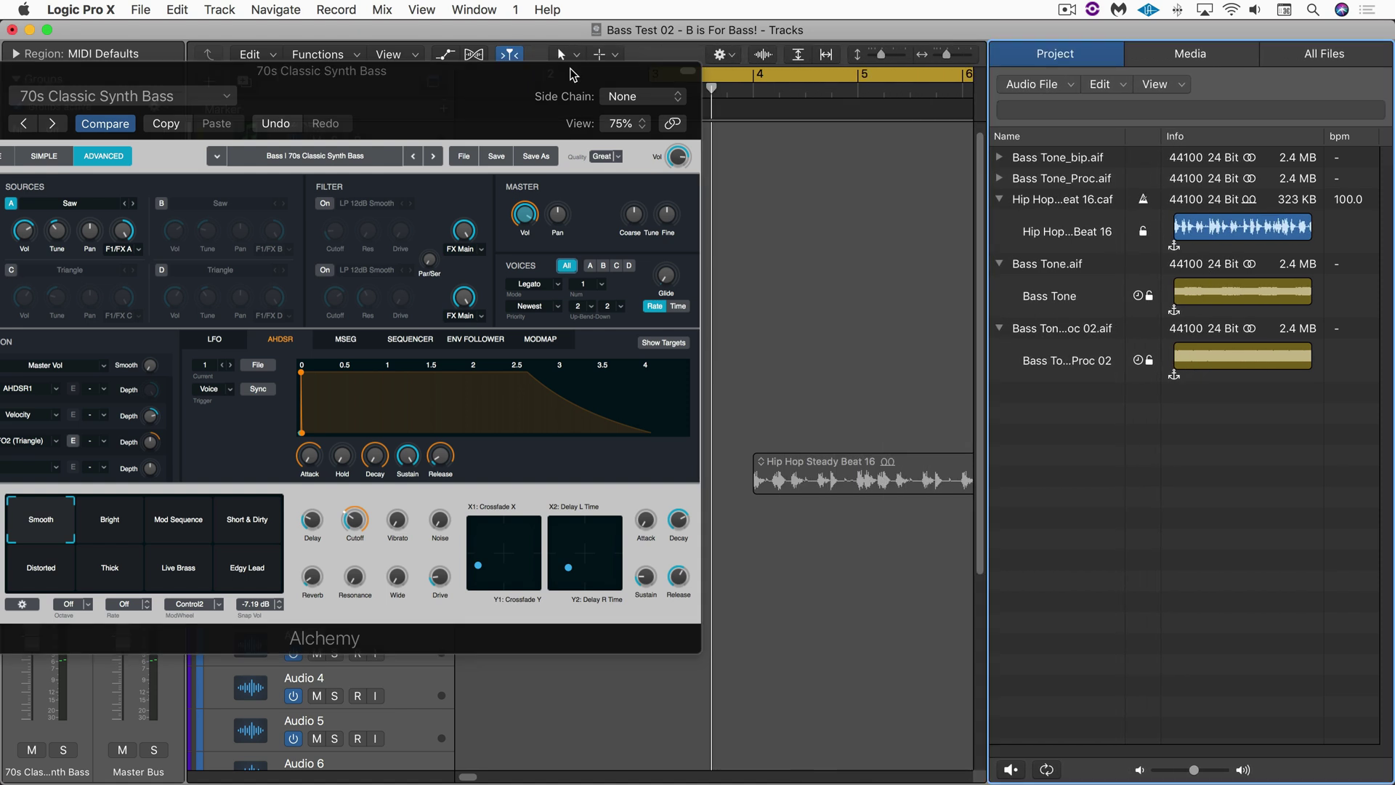
drag(572, 75, 789, 63)
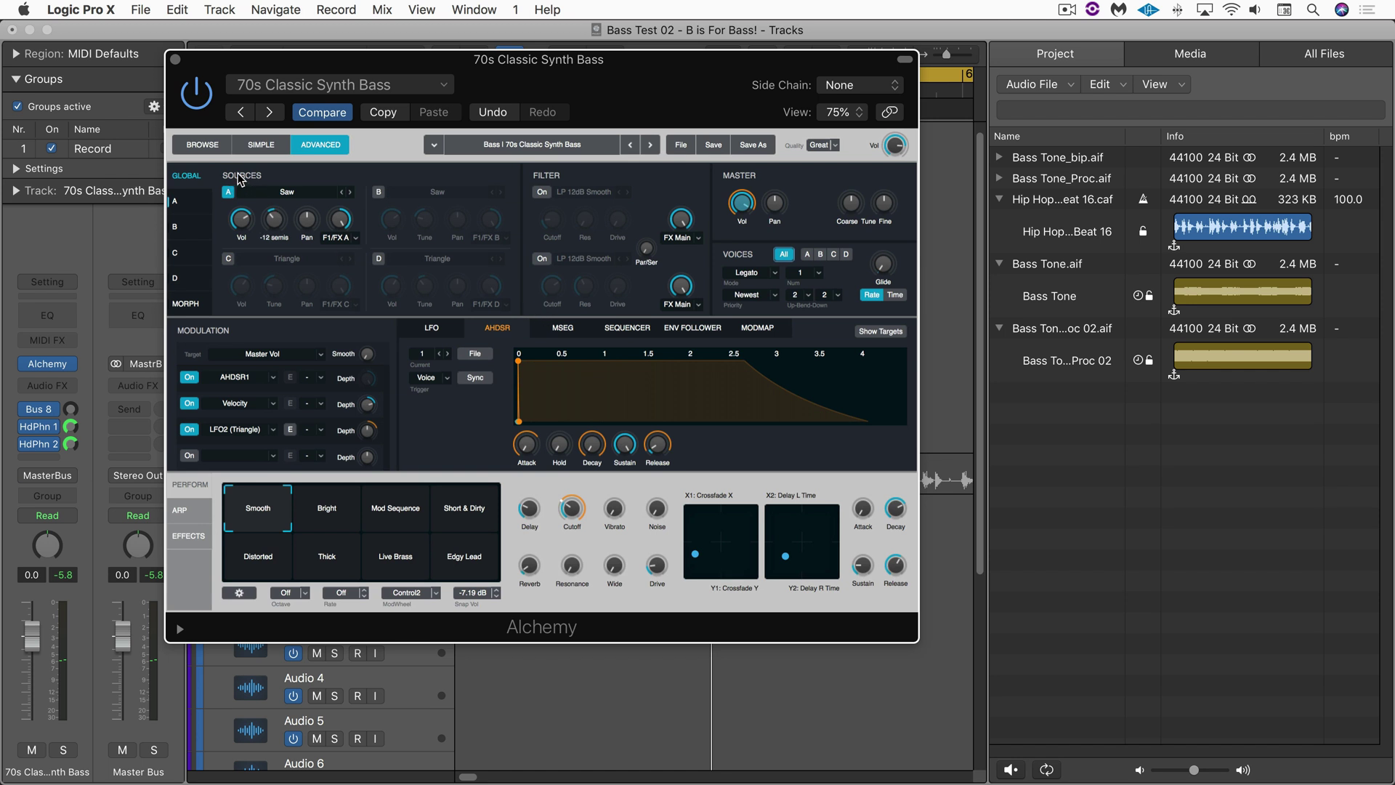
Step: Import the Bass Tone_Proc 02 audio from the project browser into Alchemy's source A using Sampler analysis mode
click(289, 193)
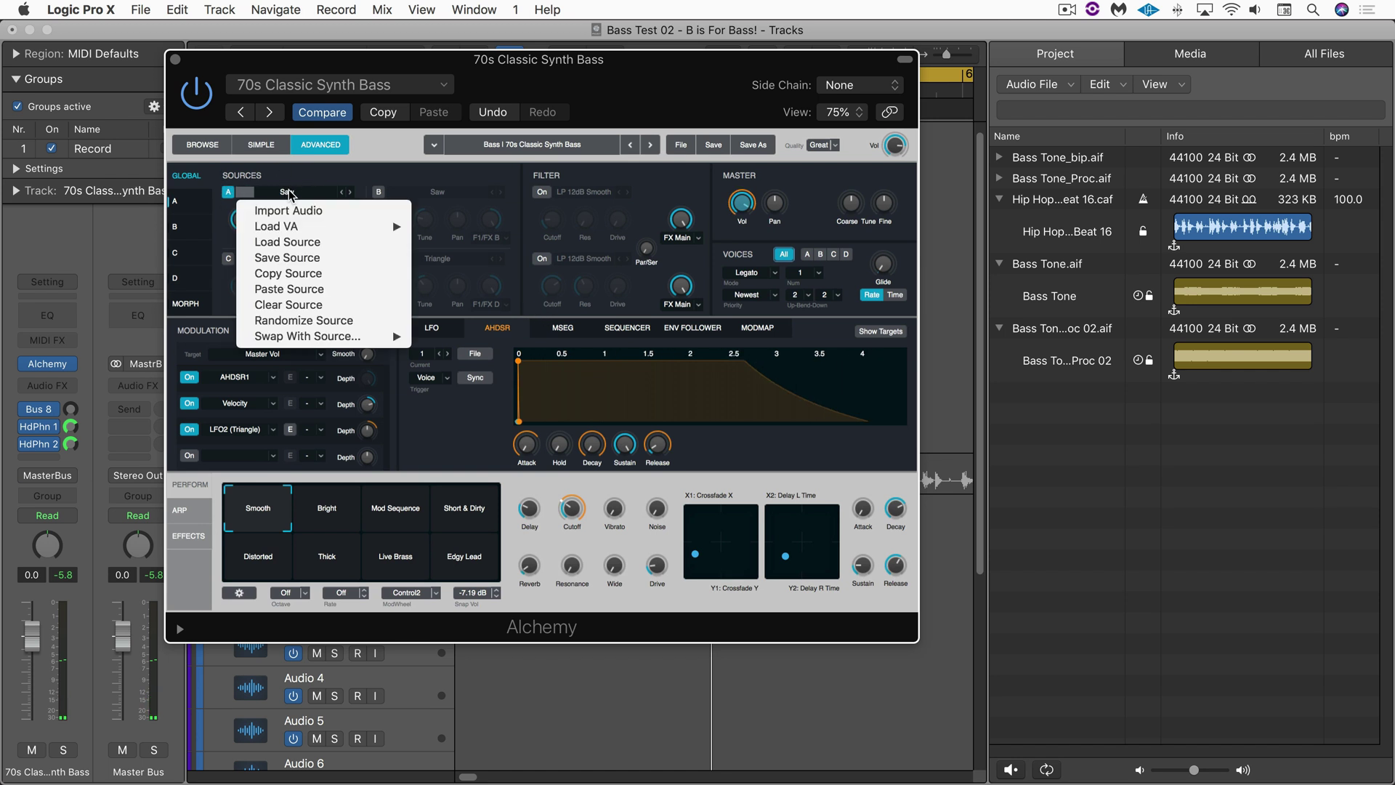
click(302, 213)
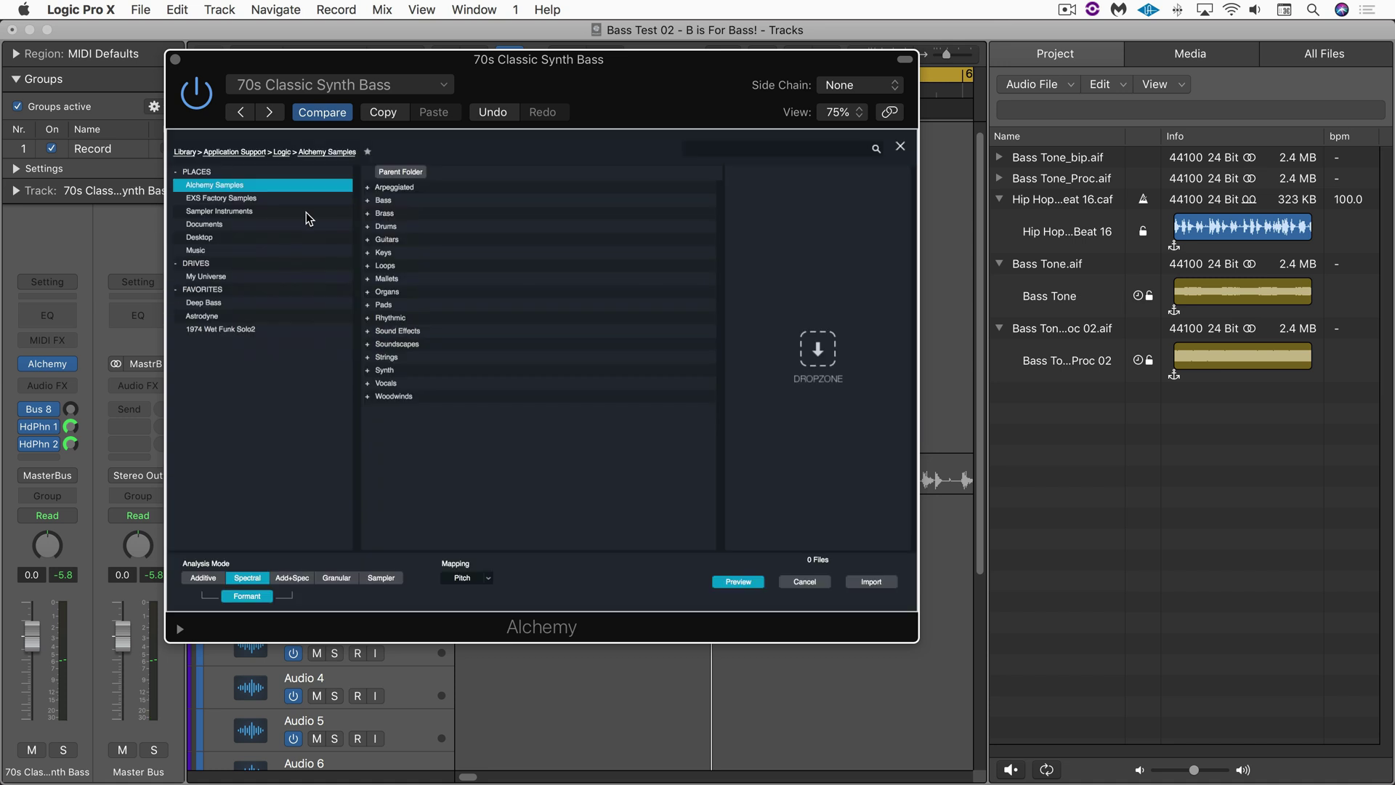
drag(1070, 367, 789, 267)
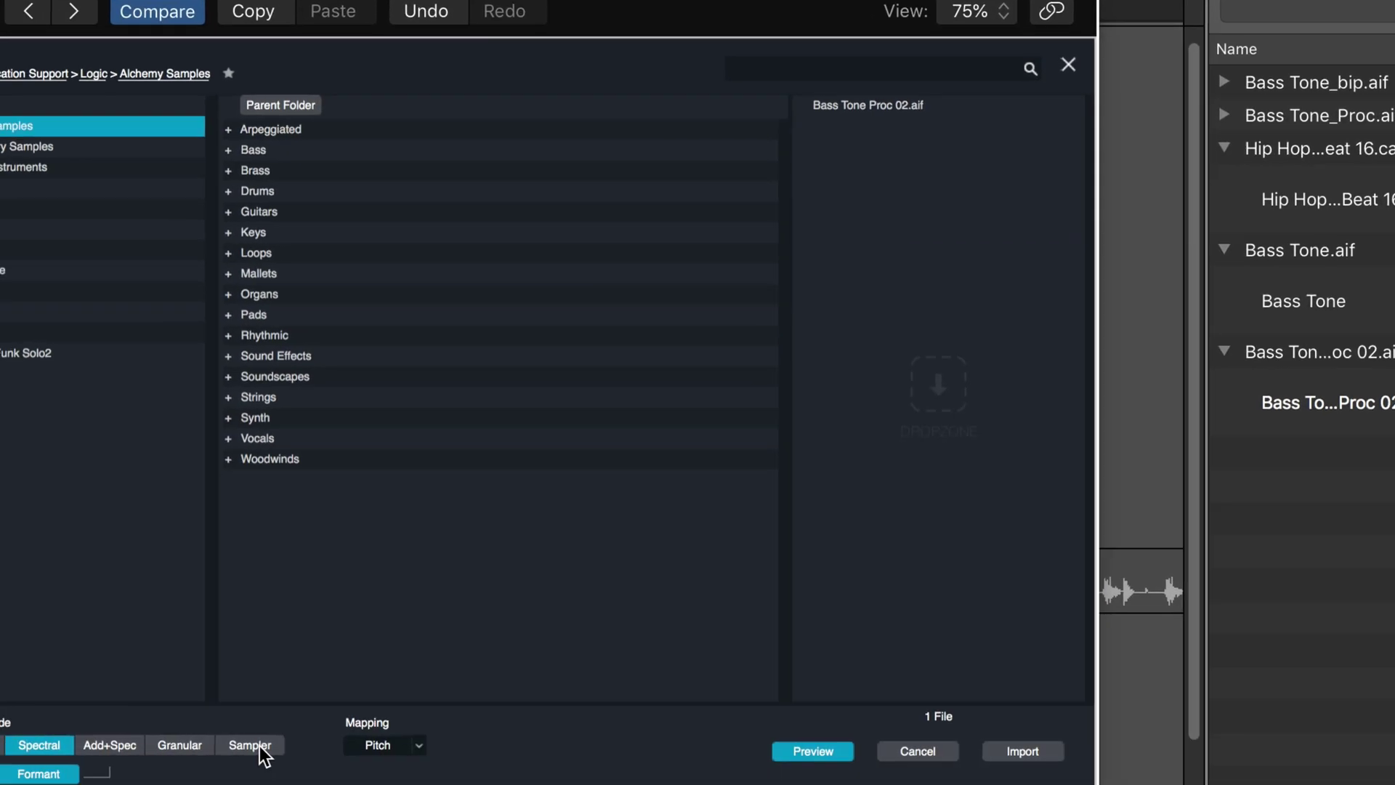
click(260, 749)
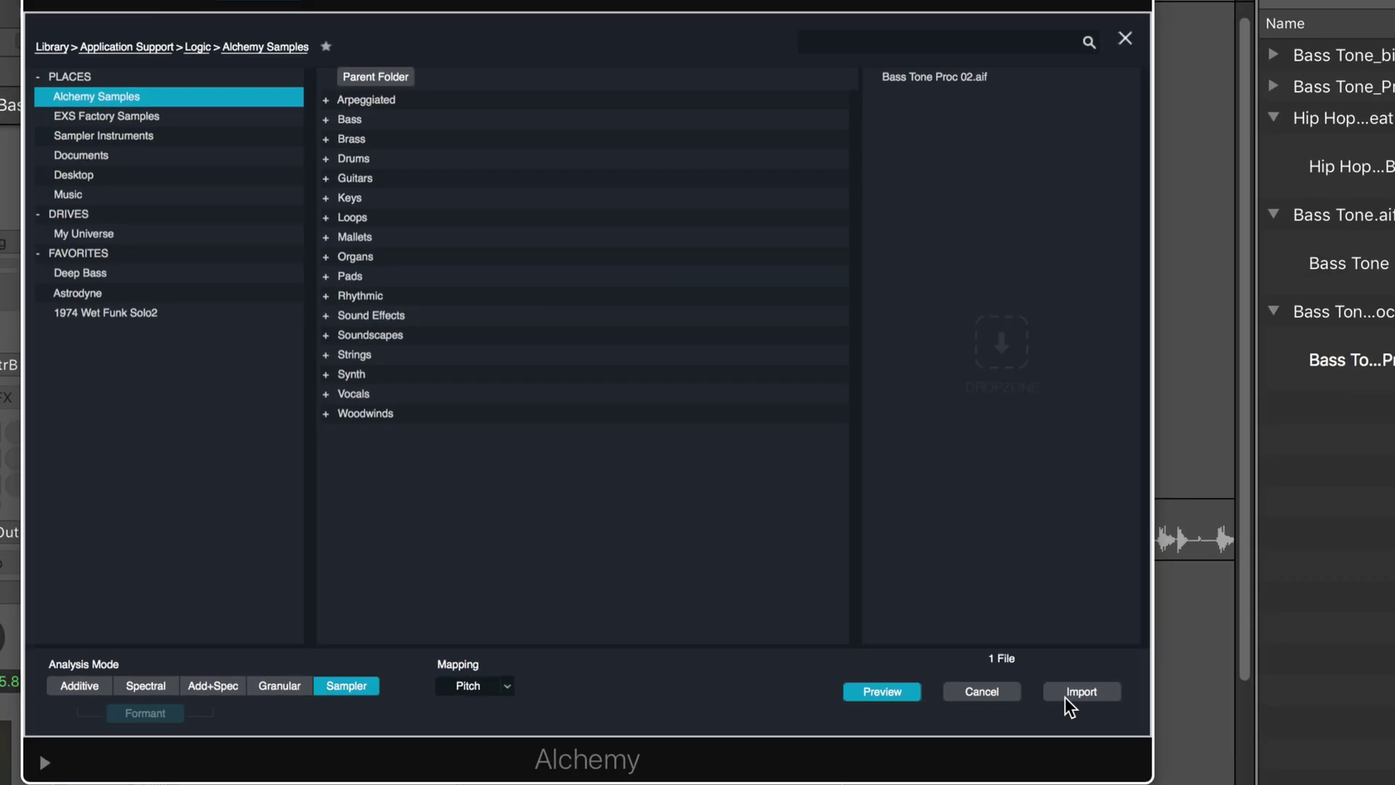
click(1069, 695)
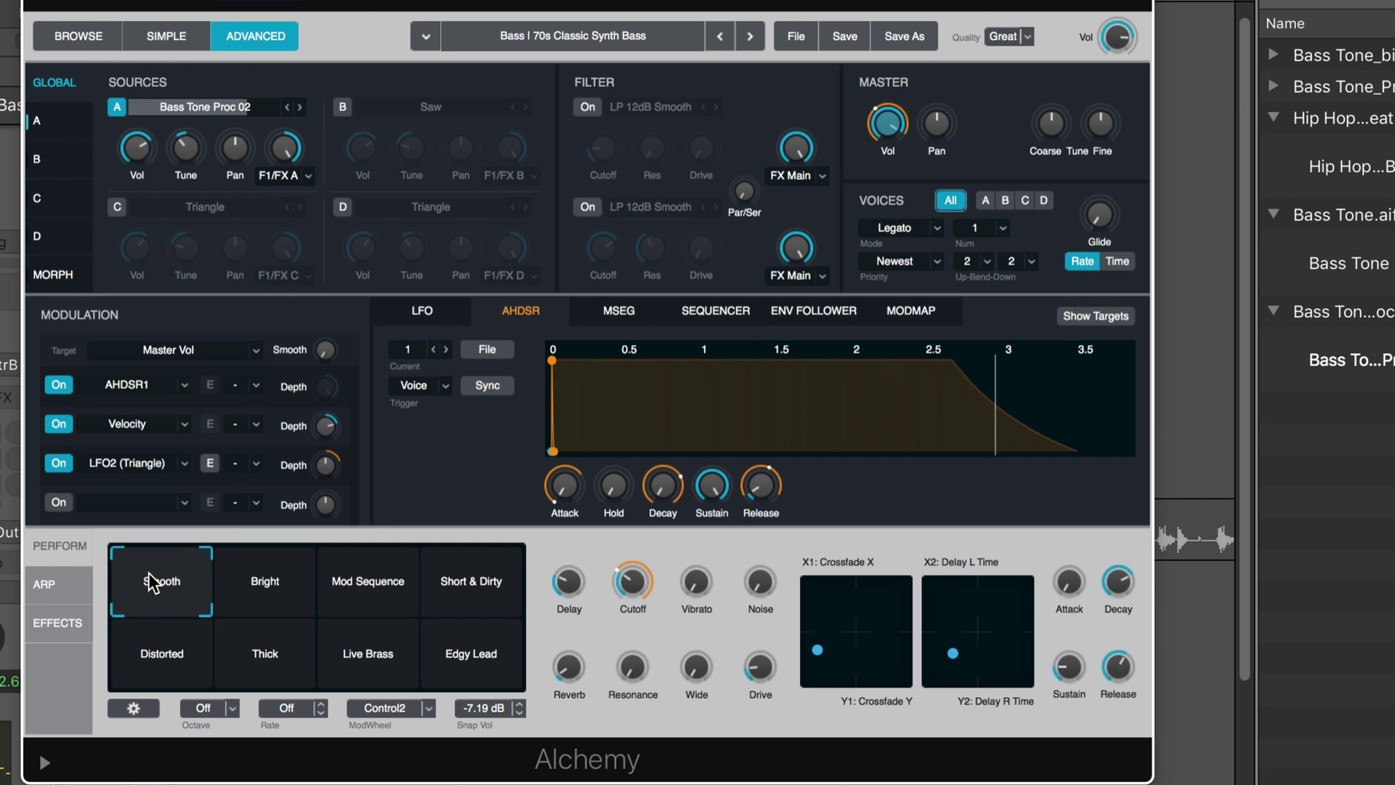
Step: Audition the Bright, Mod Sequence and Edgy Lead performance snapshots and return to Smooth
click(270, 584)
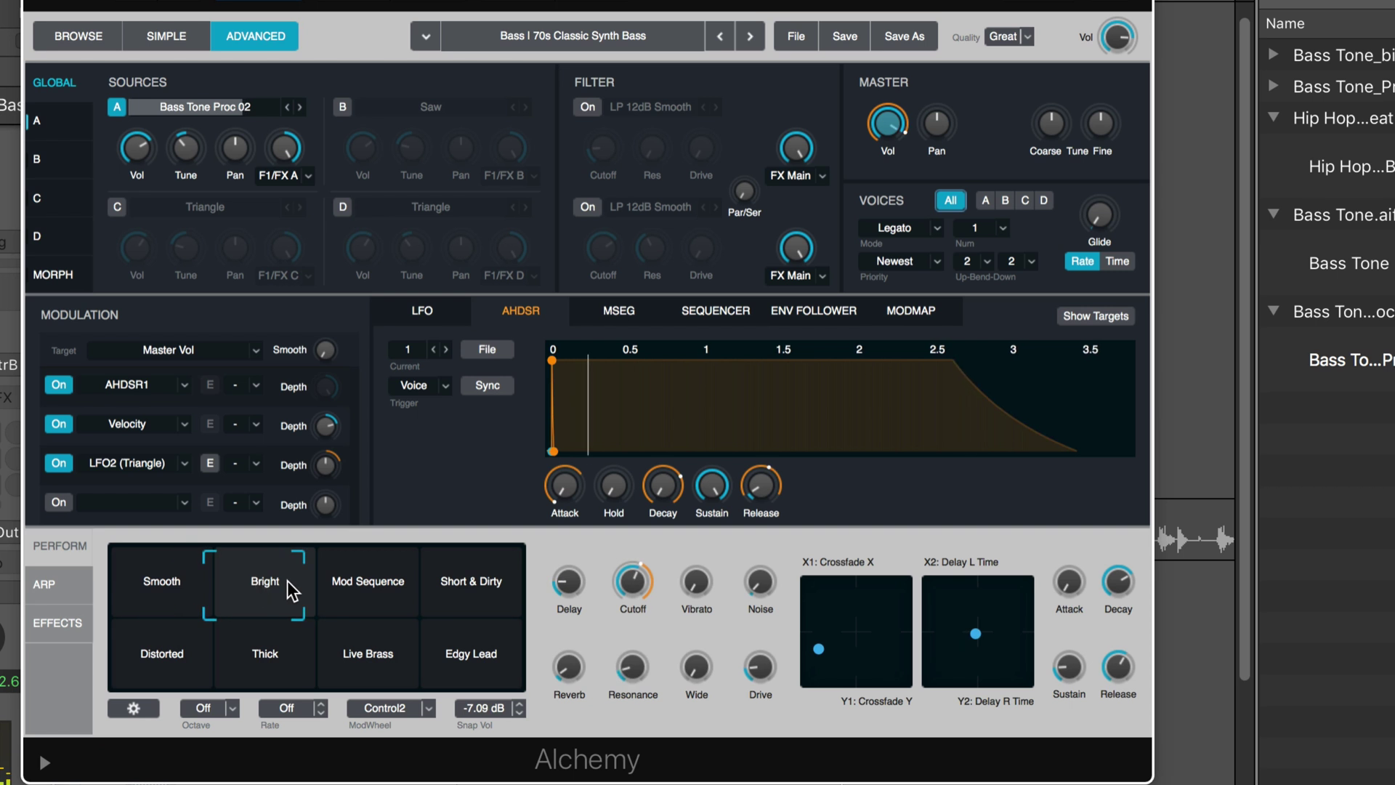
click(358, 591)
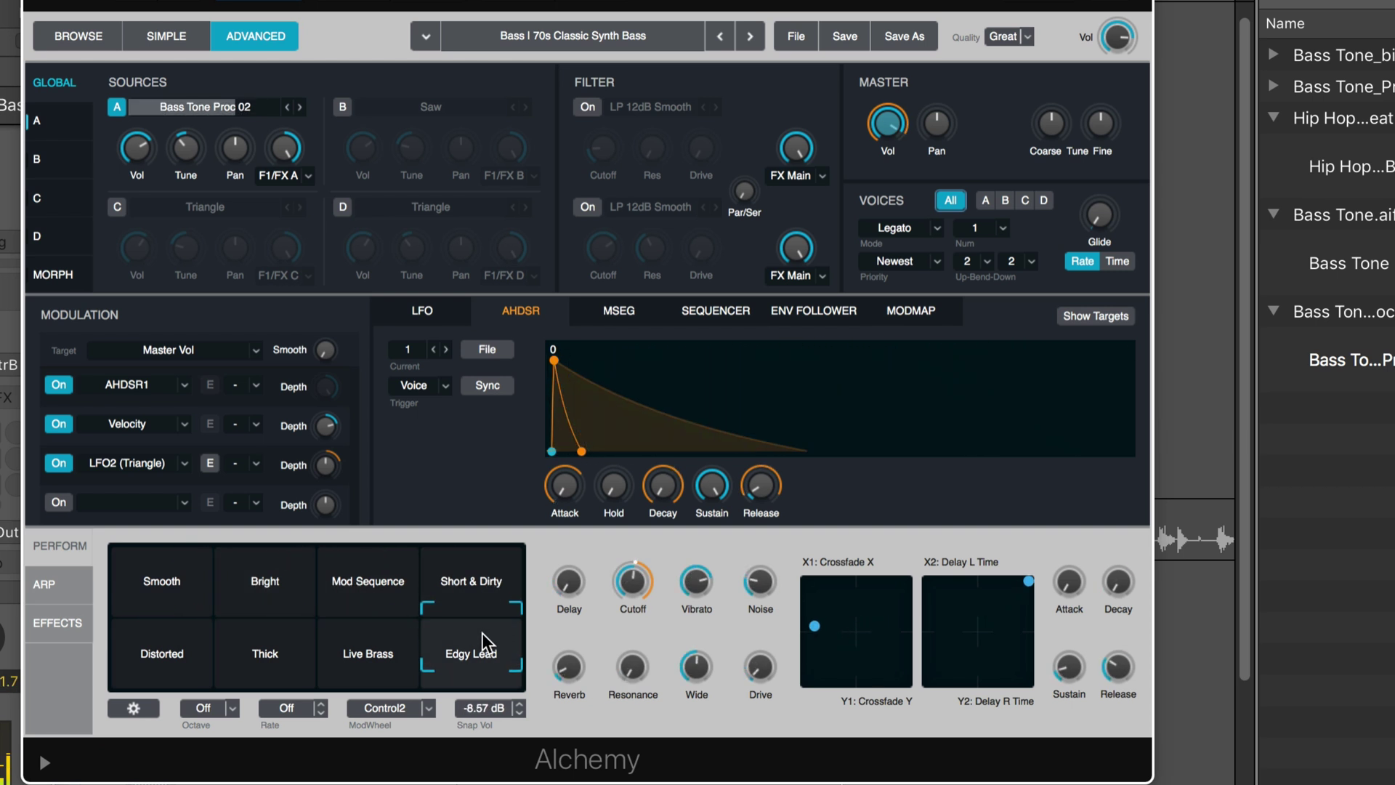
click(127, 566)
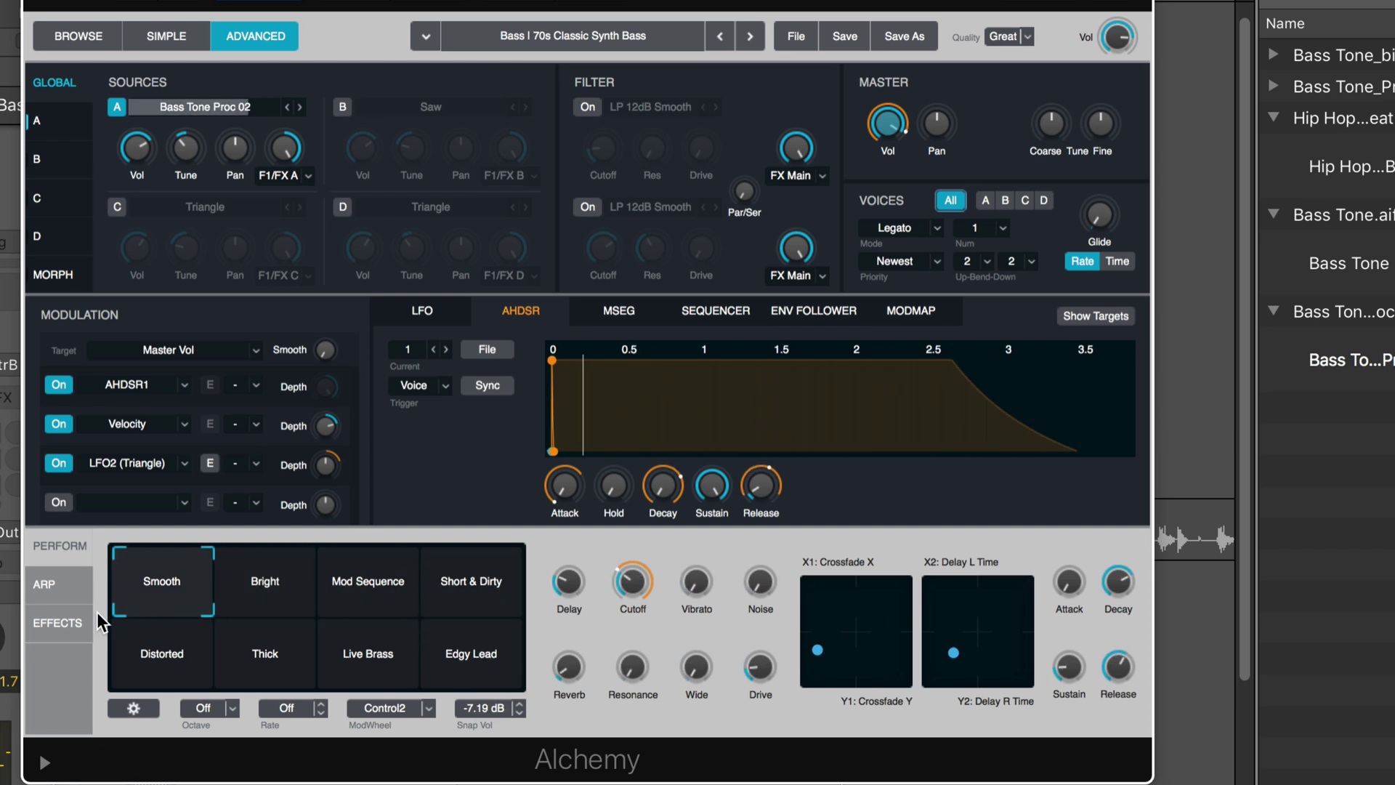
Step: Review Alchemy's effects, return to the performance controls, choose the Short & Dirty snapshot and close the plug-in window
click(60, 624)
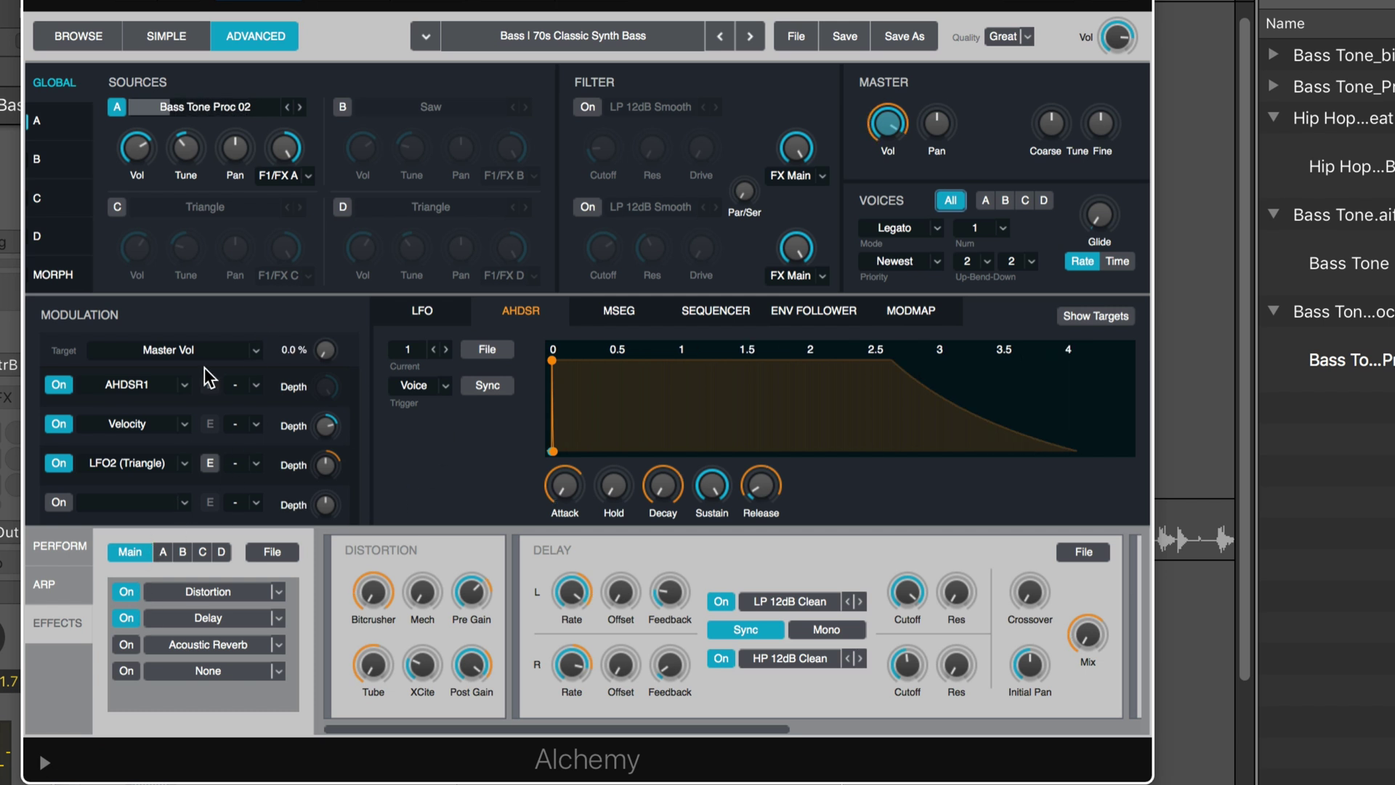
click(77, 551)
click(172, 578)
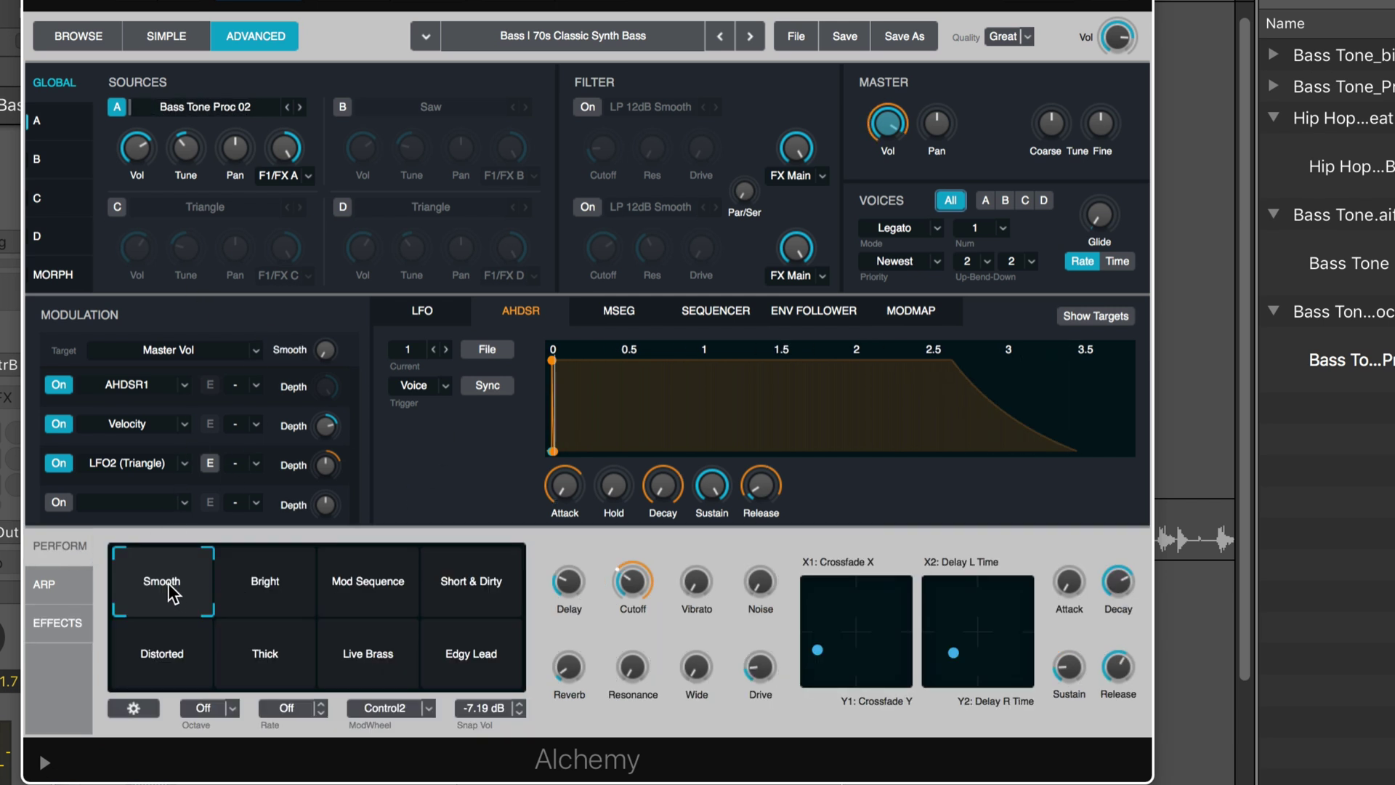
click(378, 586)
click(487, 592)
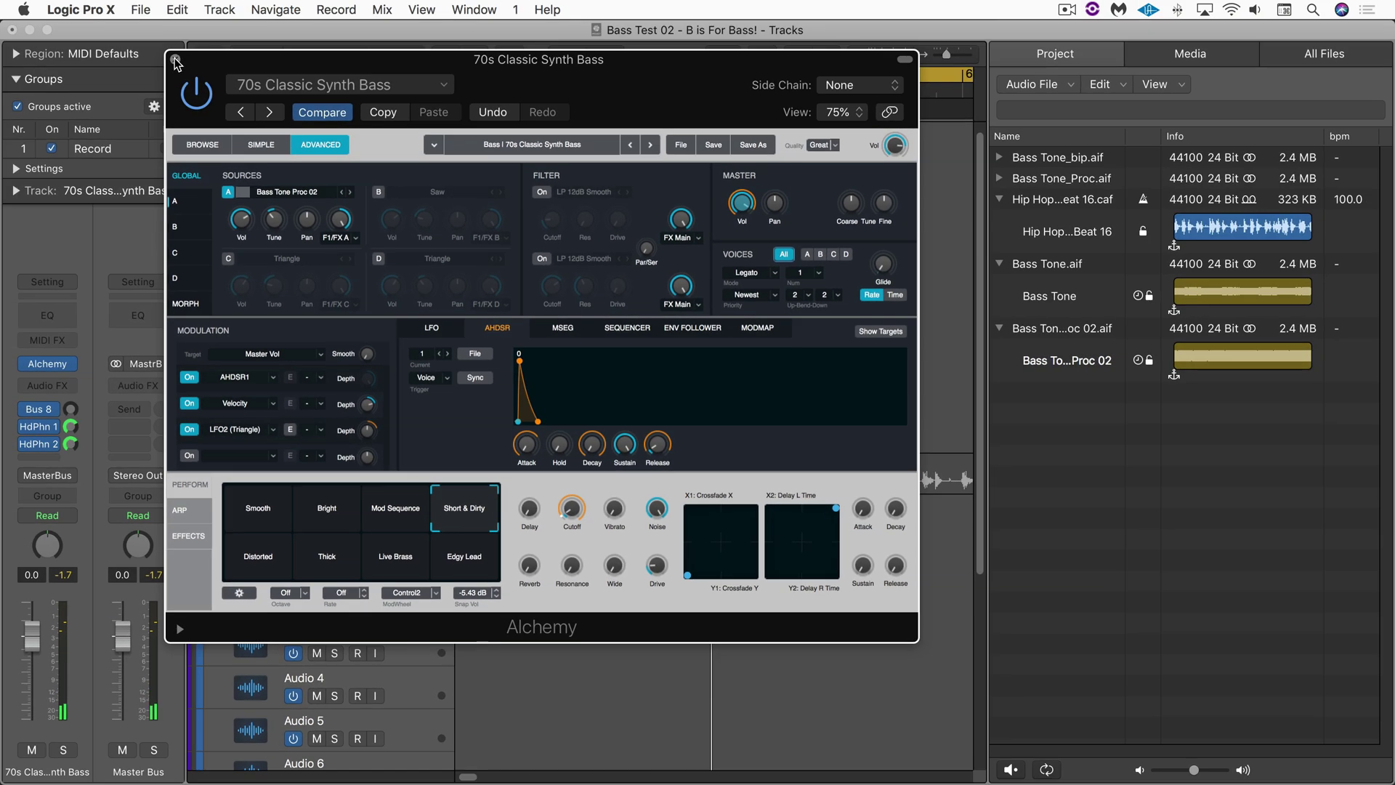
click(178, 64)
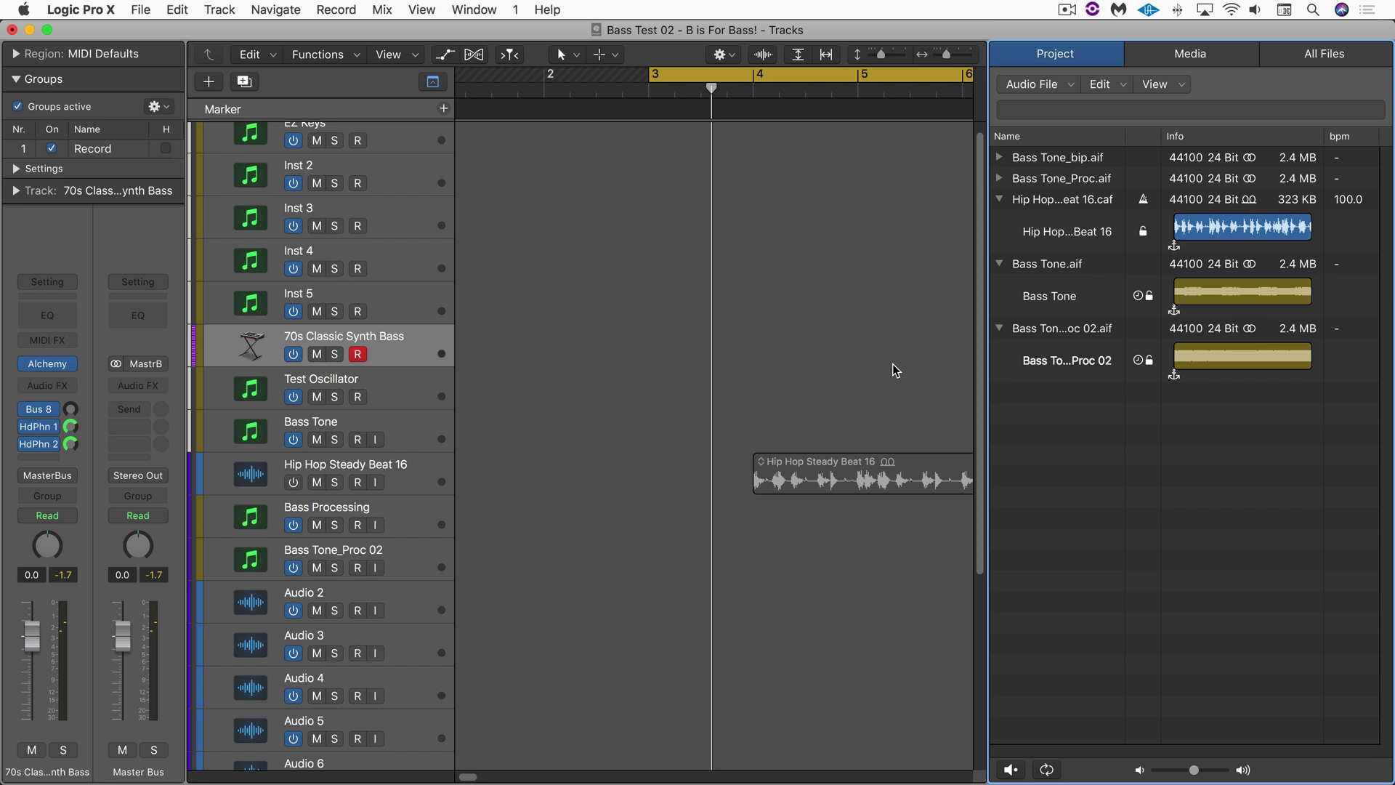
Step: Hide the project browser, switch off the cycle range and turn on the Hip Hop Steady Beat 16 track
key(f)
click(712, 73)
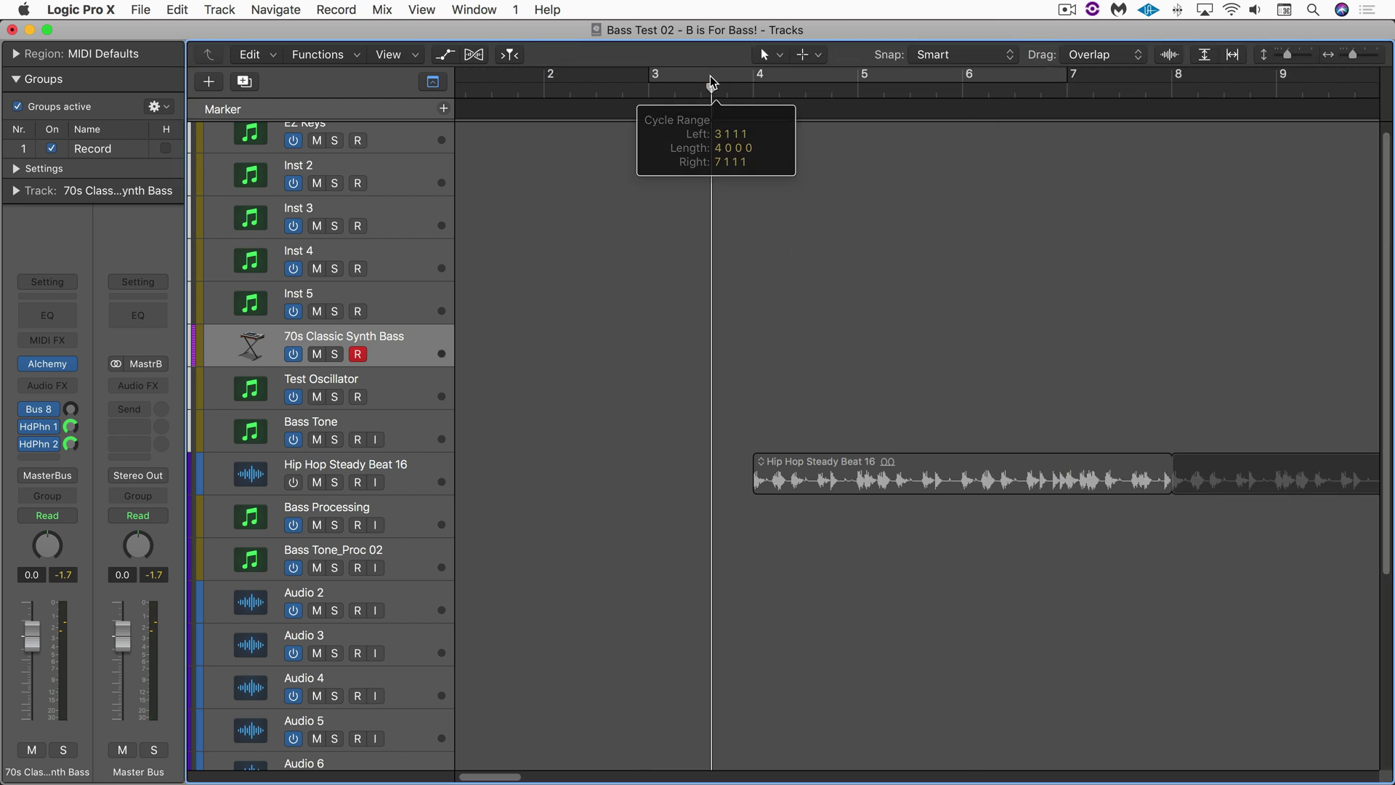
click(292, 482)
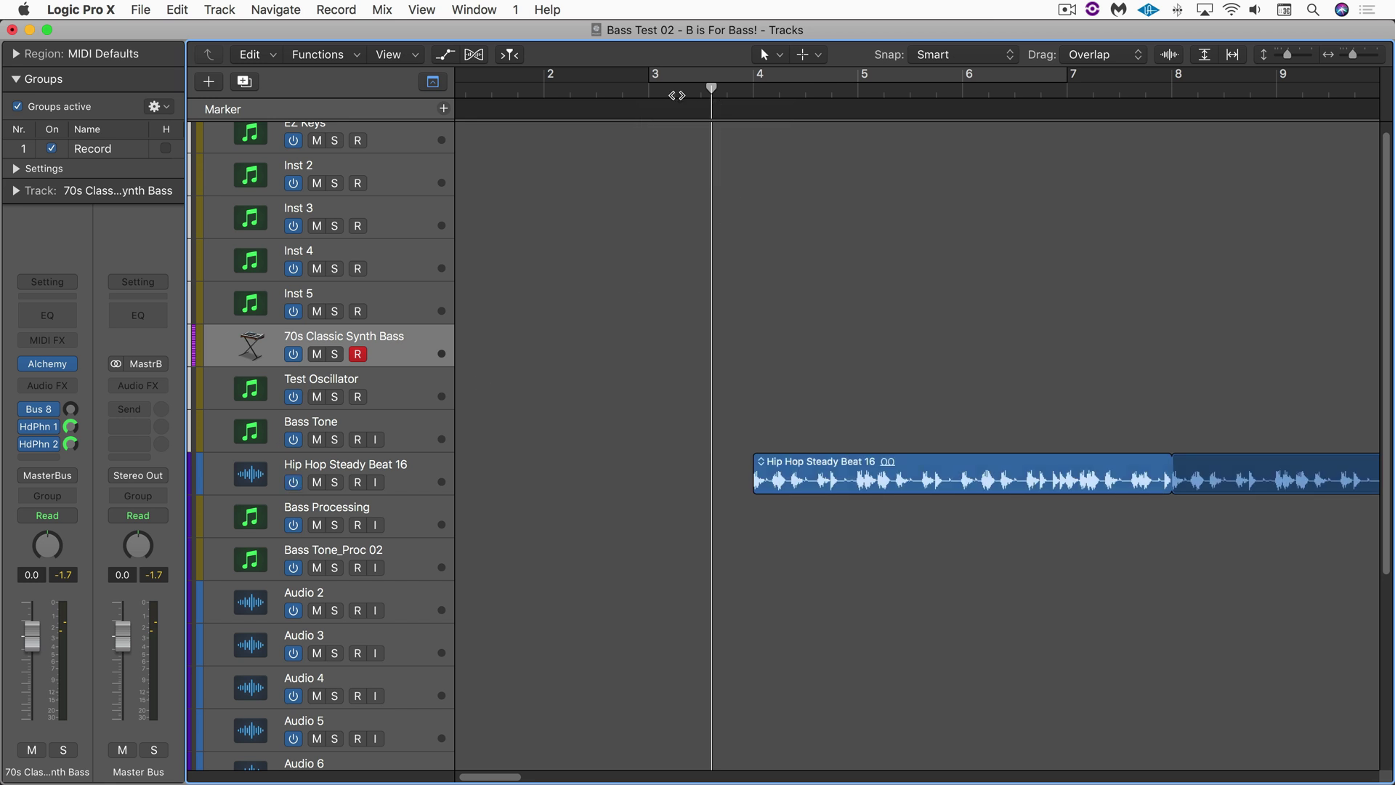
Step: Record a MIDI bass part on the 70s Classic Synth Bass track over the drum loop, starting the playhead at bar 3
click(654, 89)
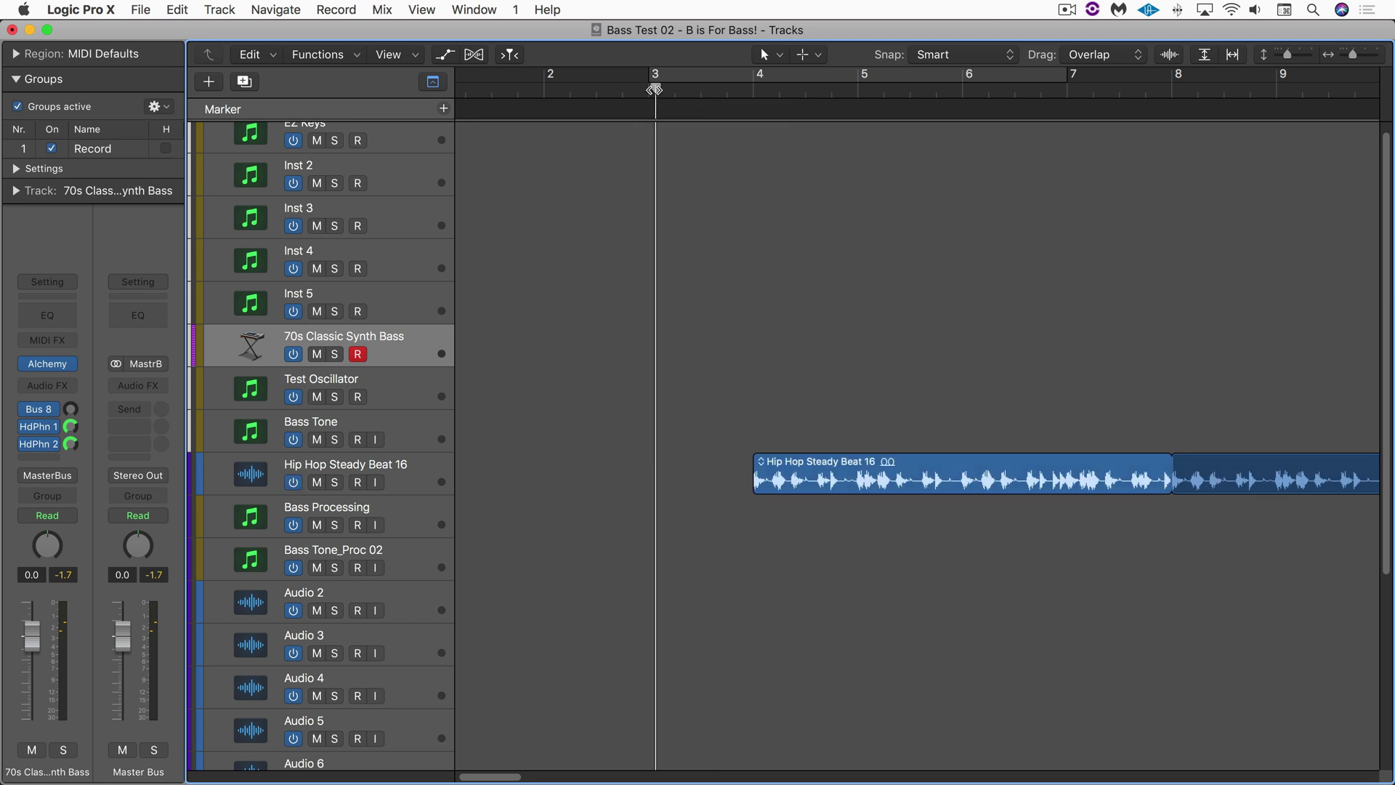
key(r)
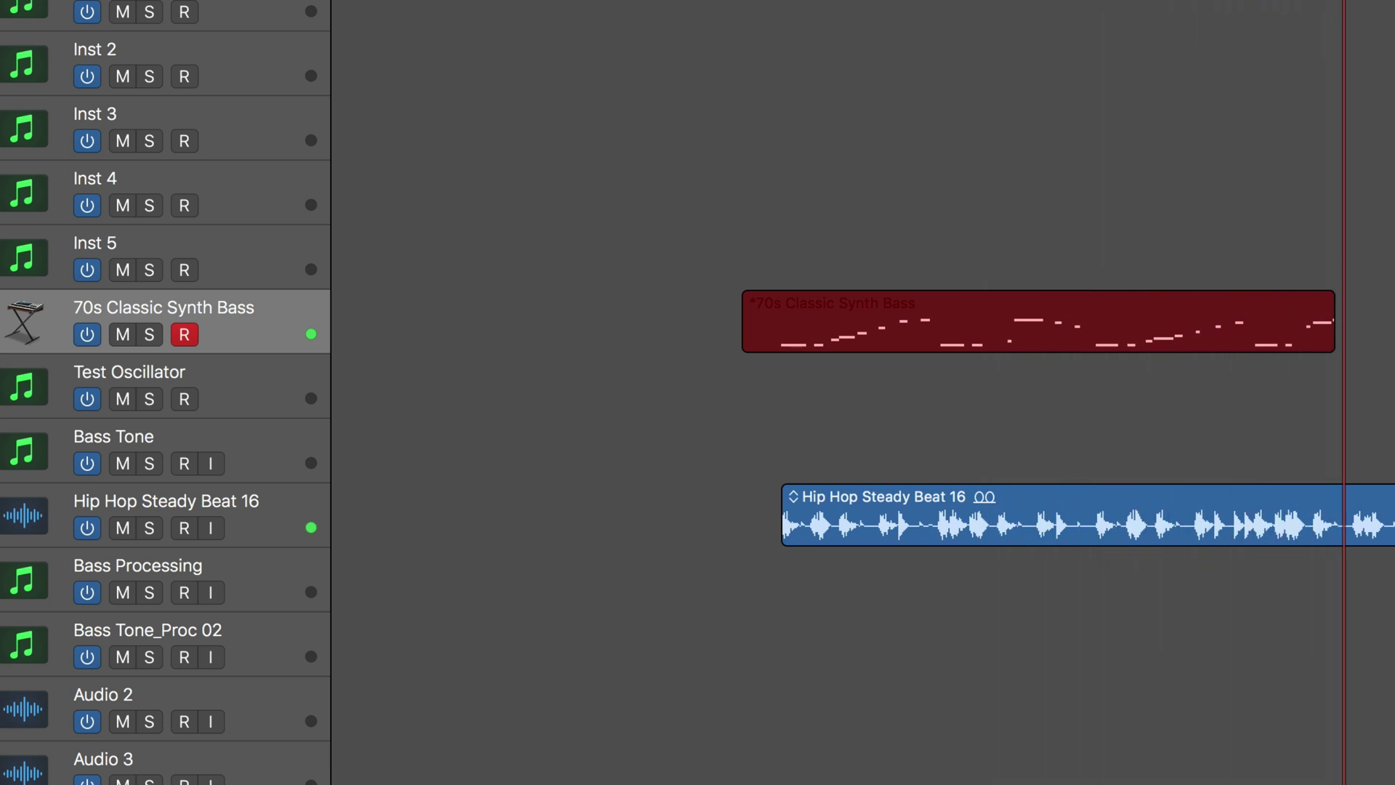
key(space)
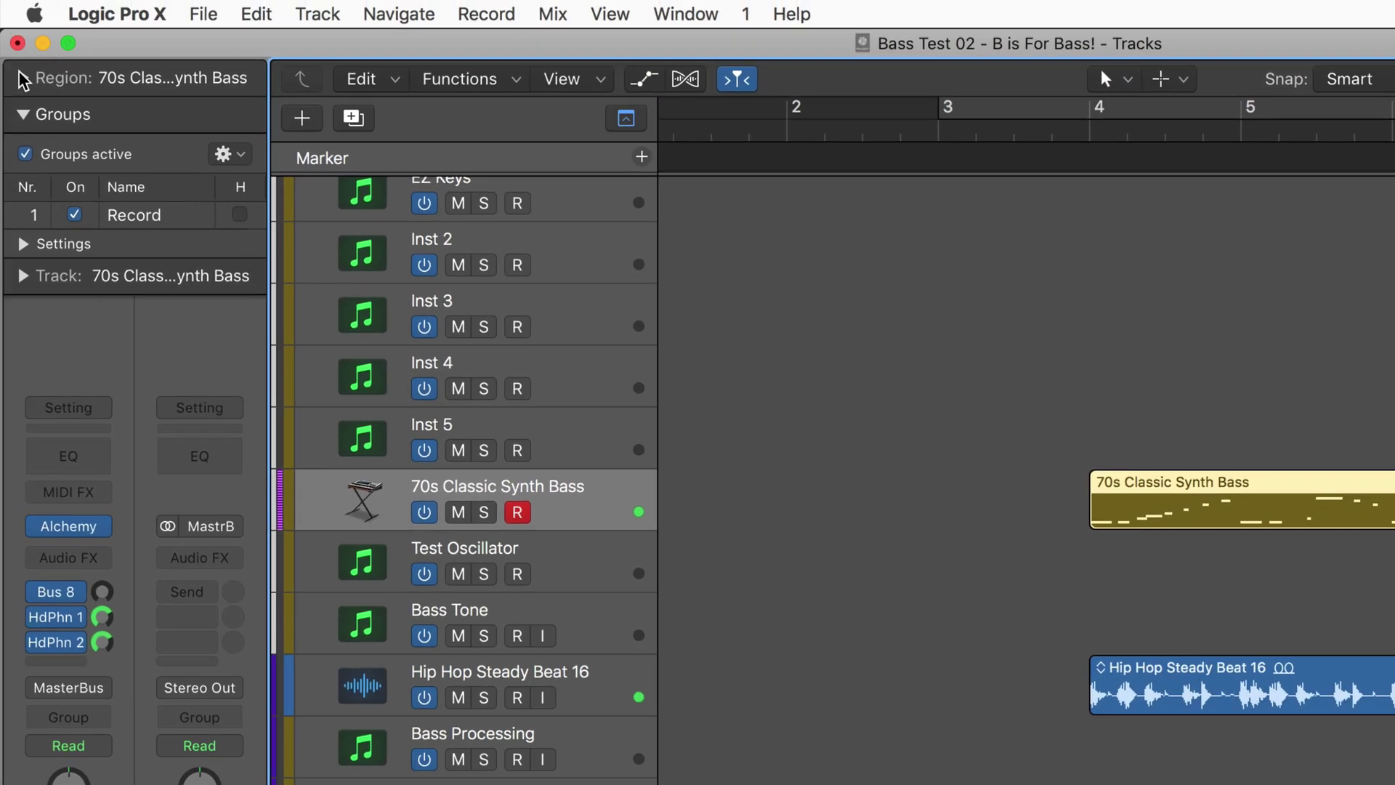
Step: Show the recorded bass region's parameters and set its quantize value to 1/16 Swing C
click(23, 78)
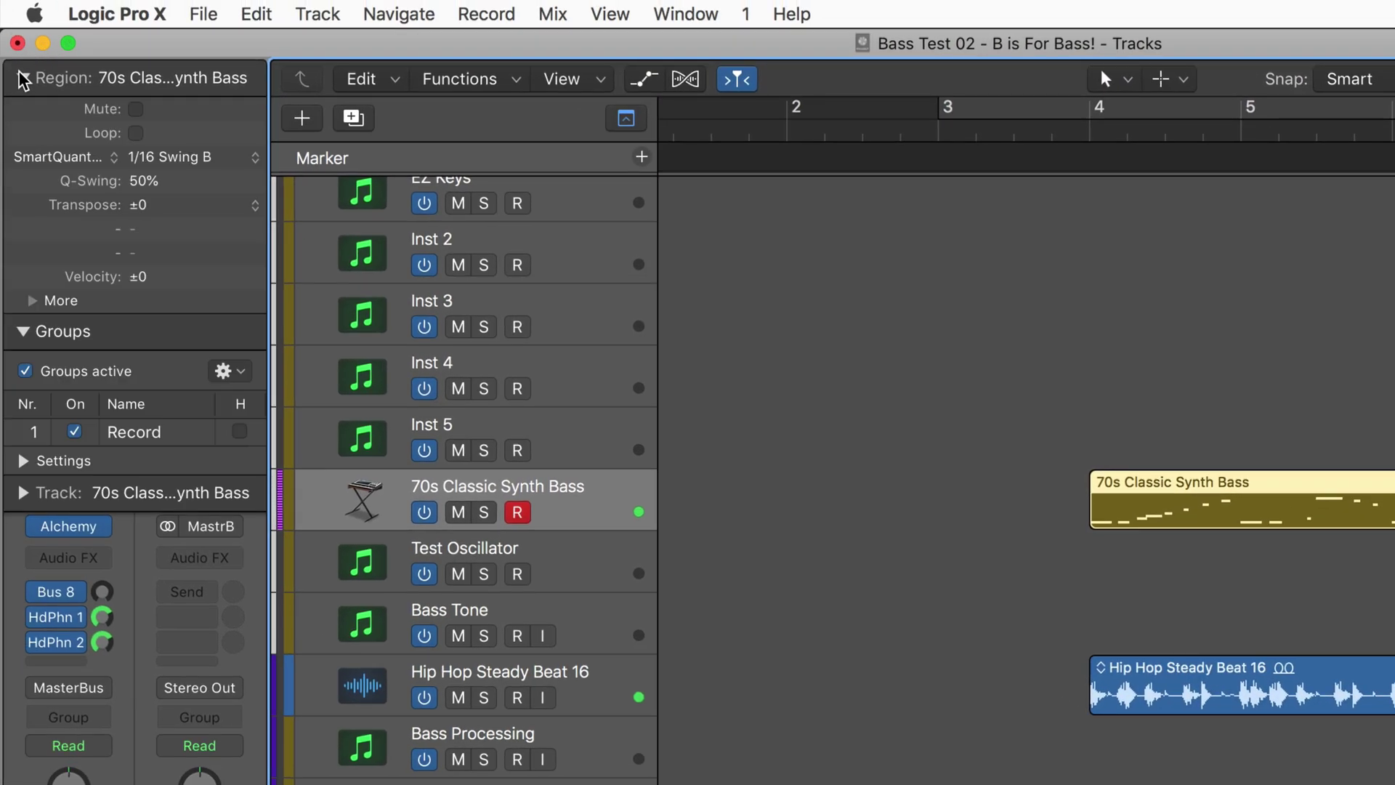
click(196, 158)
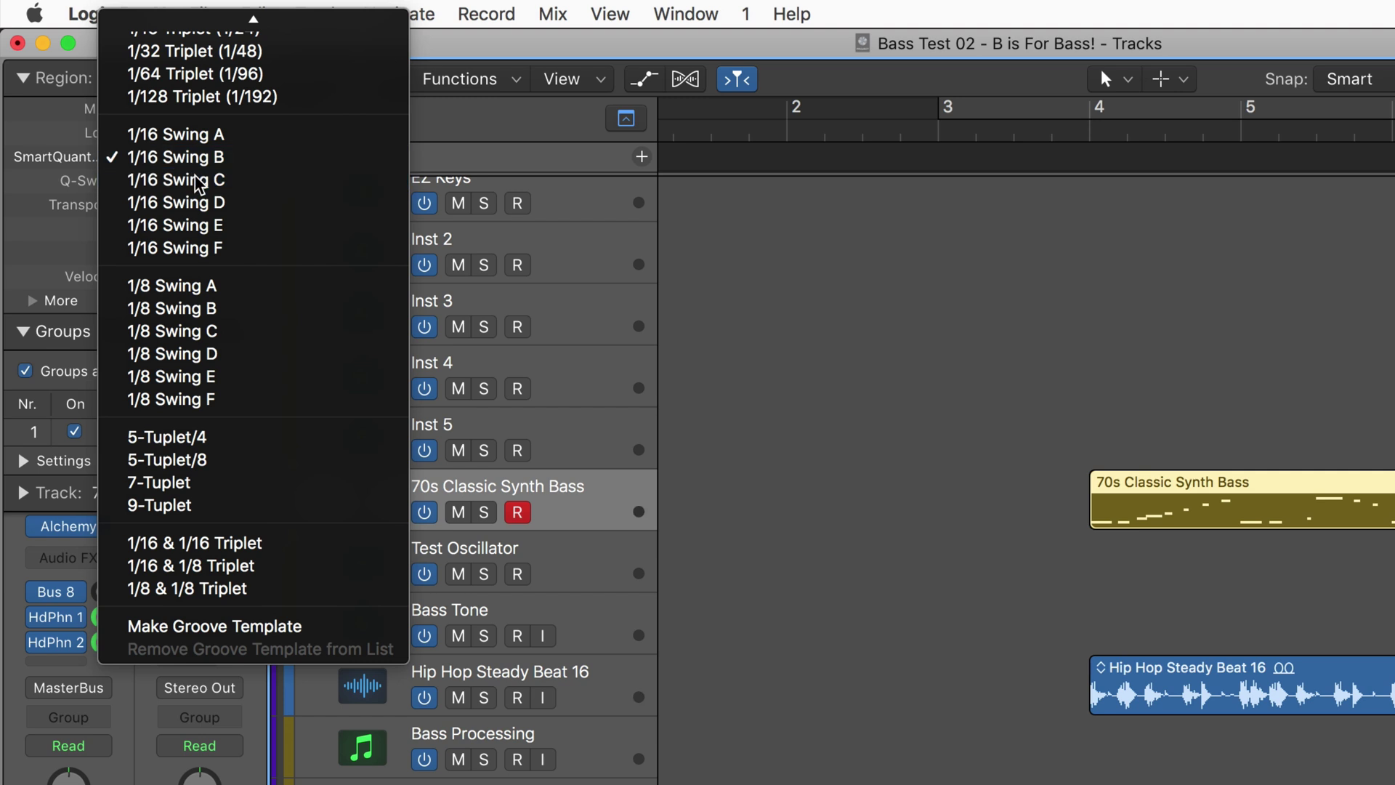
click(190, 182)
Step: Lower the 70s Classic Synth Bass track's volume to -15.2 dB during playback, and select the EZ Keys track
key(space)
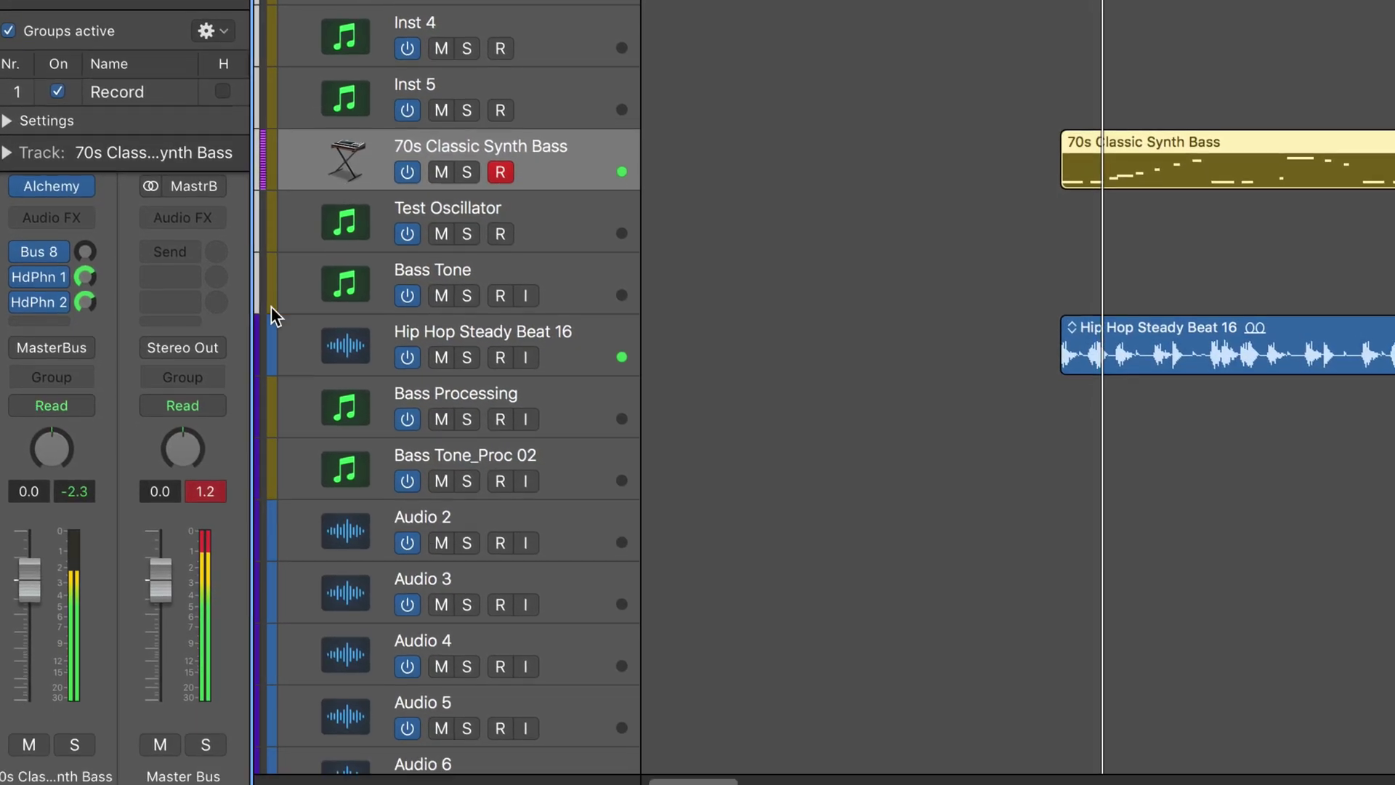
drag(36, 736, 37, 755)
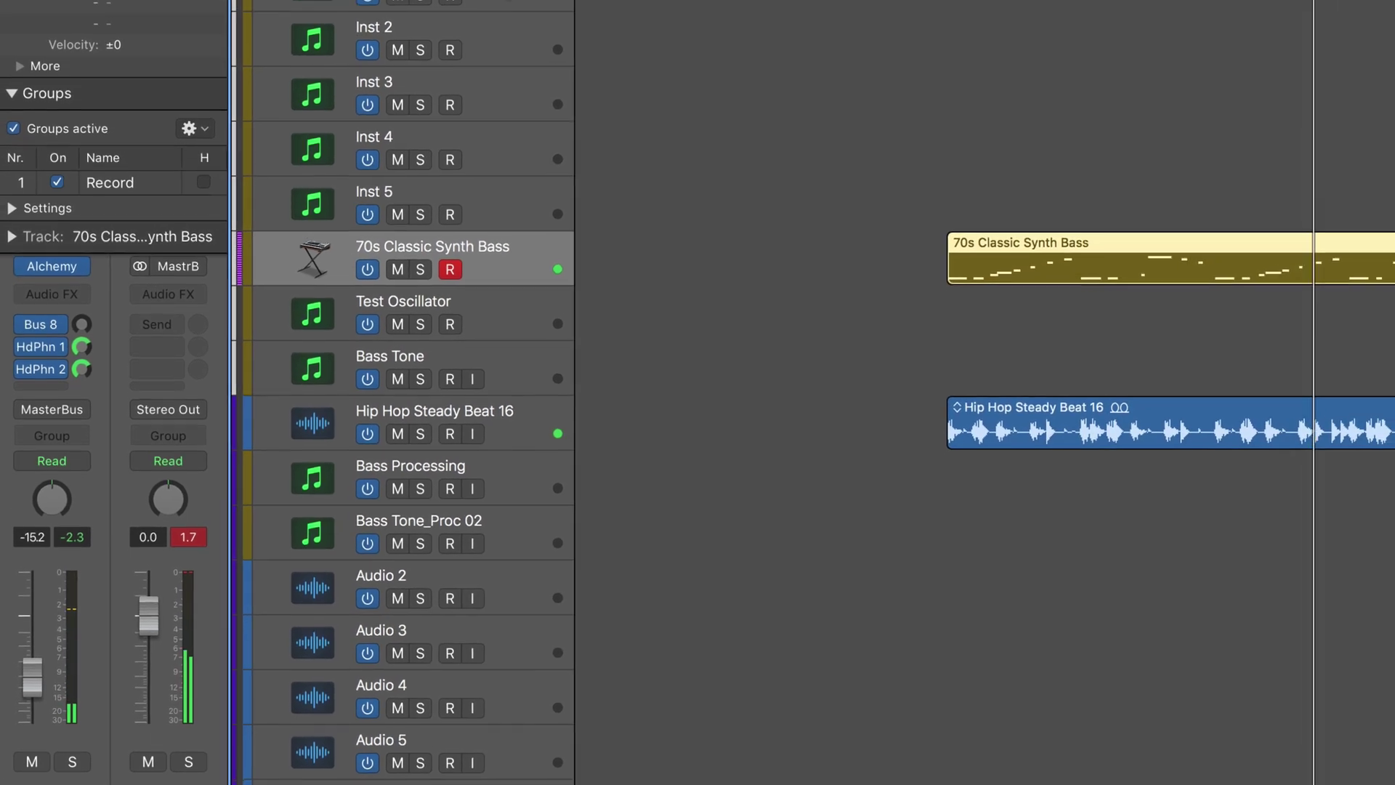
click(467, 64)
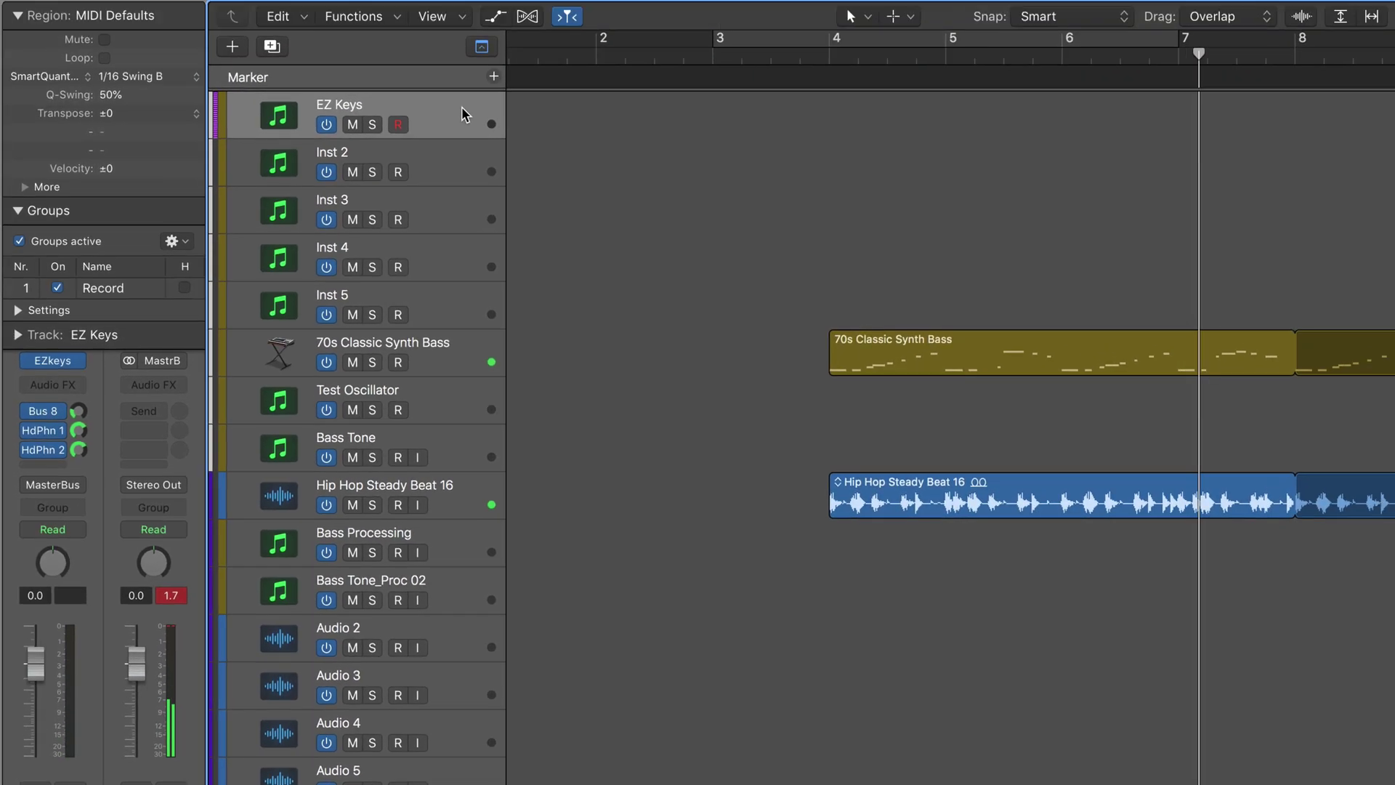